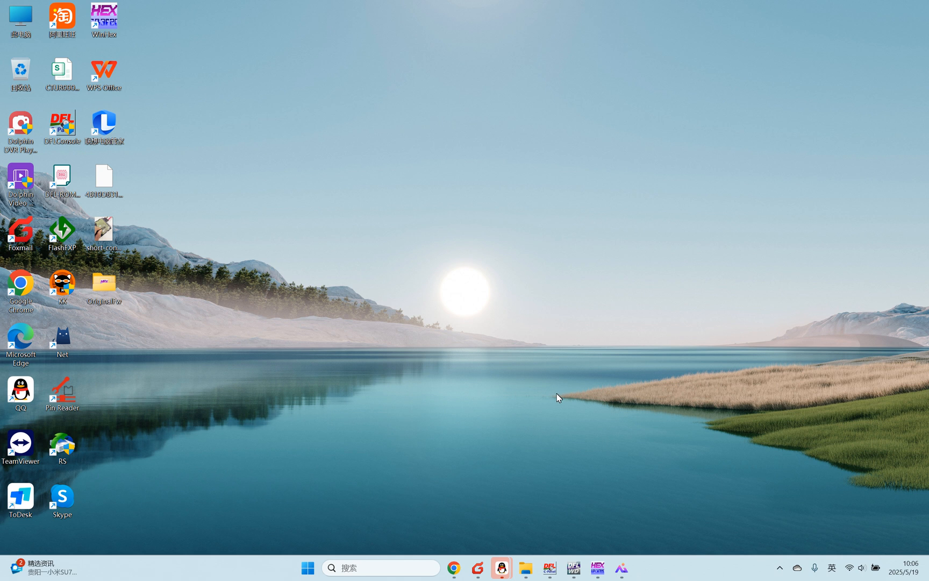
# Step: Switch to the DFL-WD program and power on the drive connected to SATA0
pyautogui.click(574, 568)
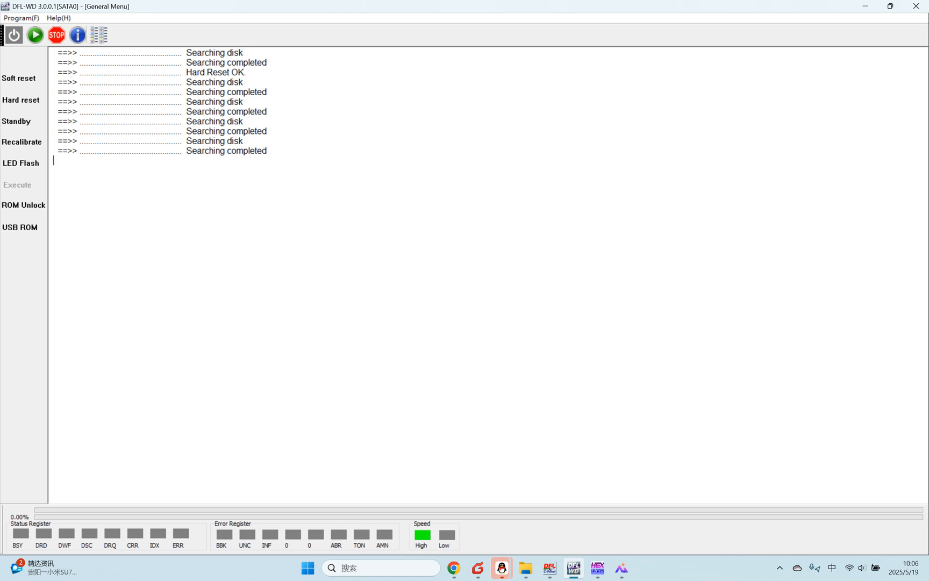
pyautogui.click(267, 151)
pyautogui.click(14, 37)
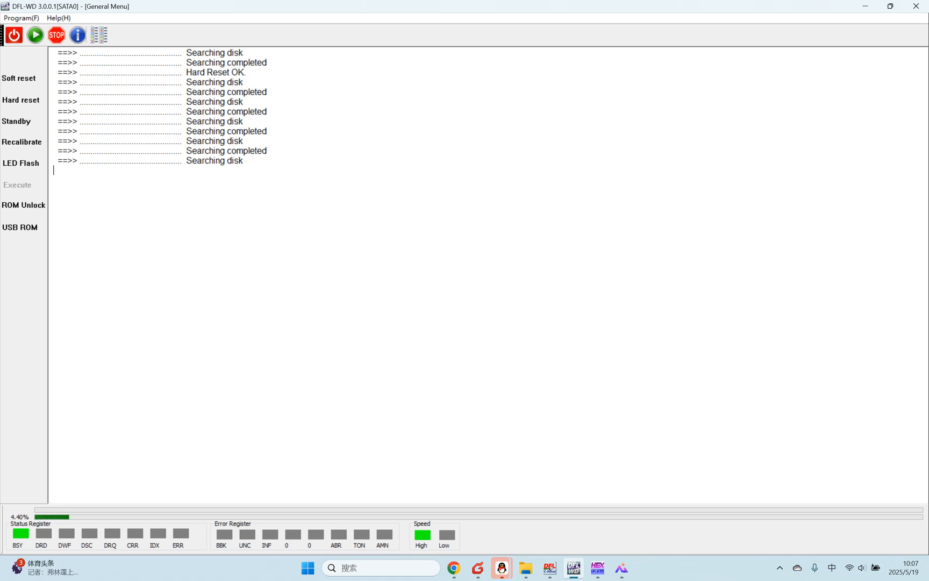
# Step: Start the WD firmware utility for the drive and accept the factory info without getting or loading any details
pyautogui.click(35, 35)
pyautogui.click(477, 257)
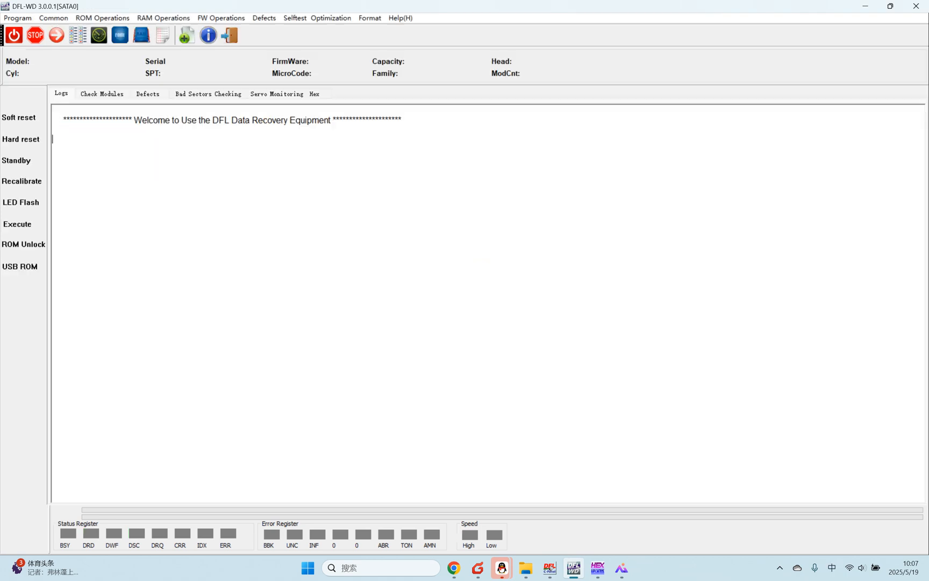
pyautogui.click(546, 416)
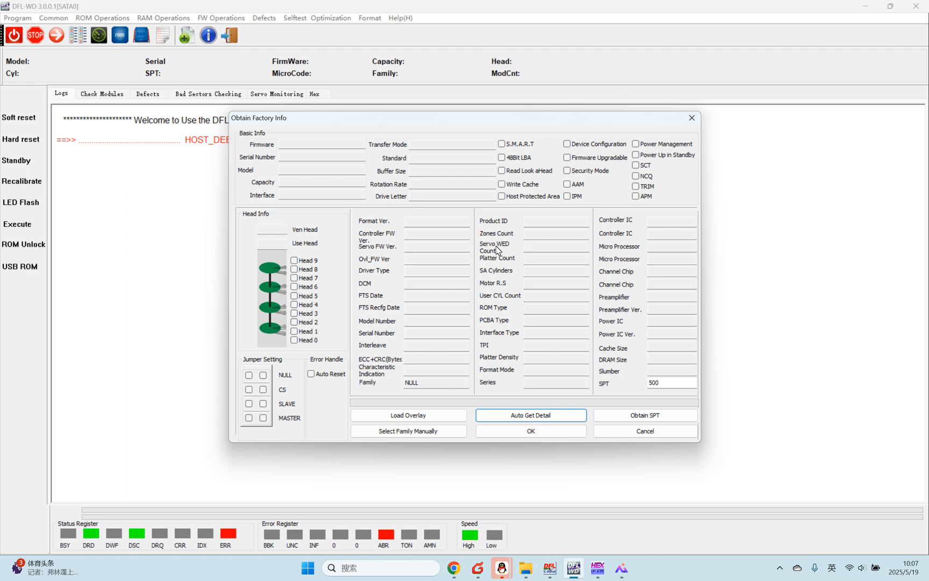
pyautogui.click(527, 431)
pyautogui.click(512, 394)
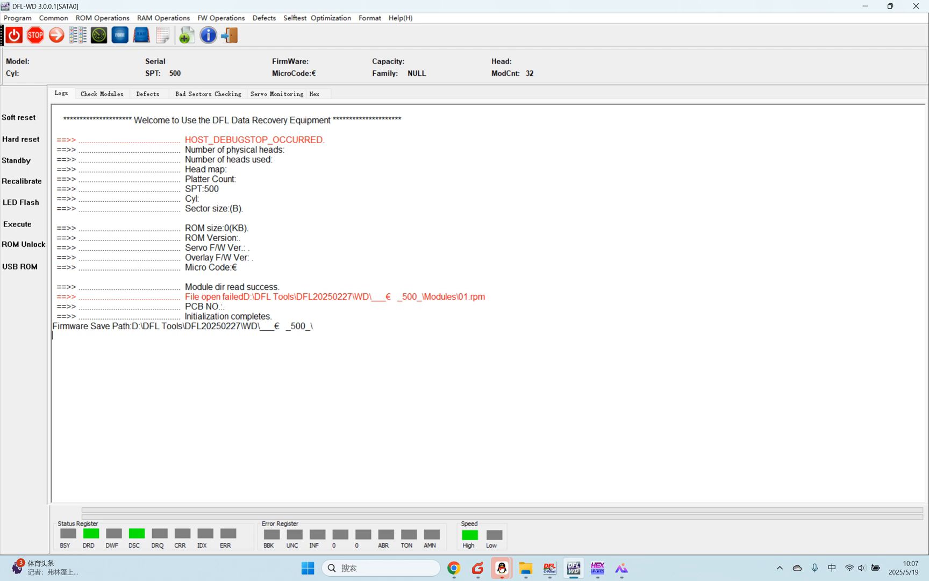
# Step: Show the firmware module list for checking and sort it by module ID in ascending order
pyautogui.click(101, 94)
pyautogui.click(65, 95)
pyautogui.click(89, 95)
pyautogui.click(148, 94)
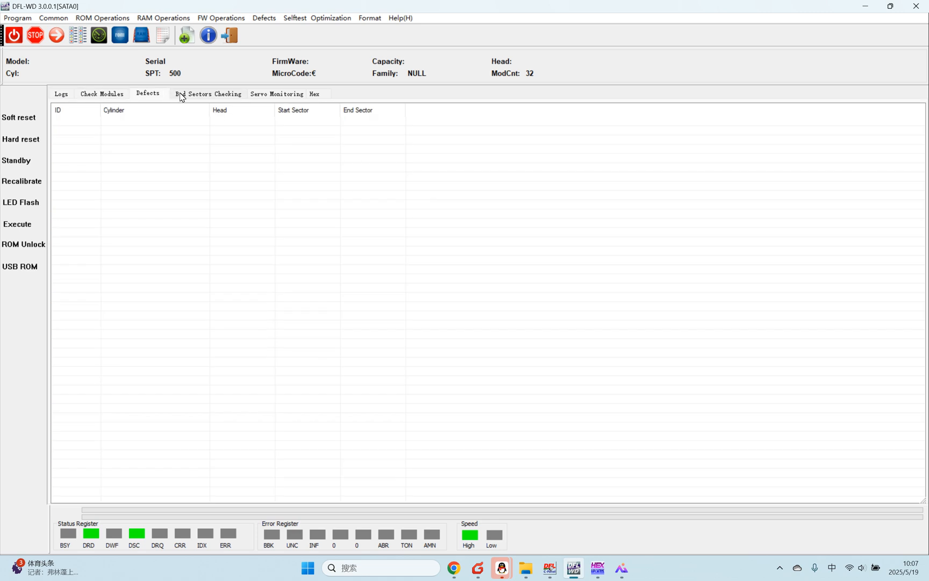
pyautogui.click(208, 94)
pyautogui.click(277, 93)
pyautogui.click(109, 95)
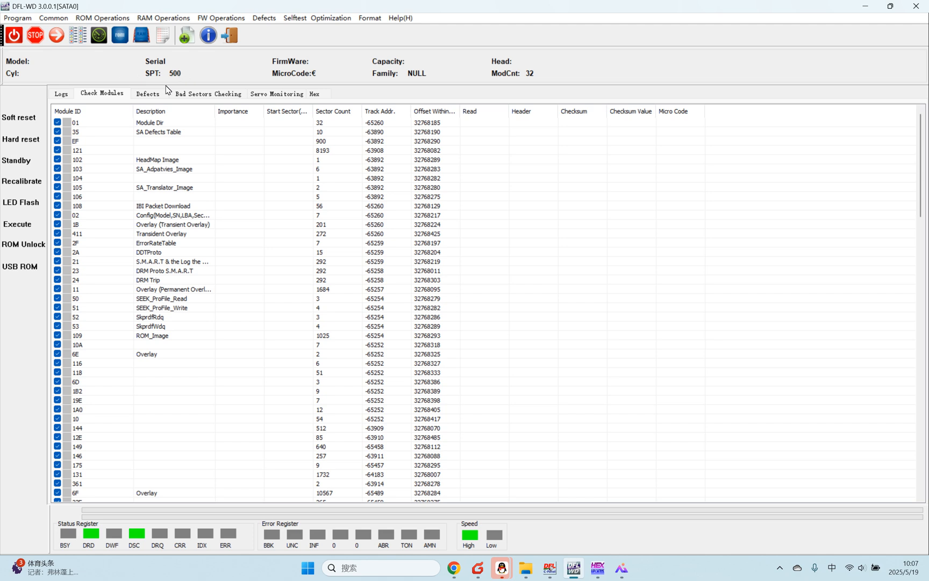
pyautogui.click(110, 112)
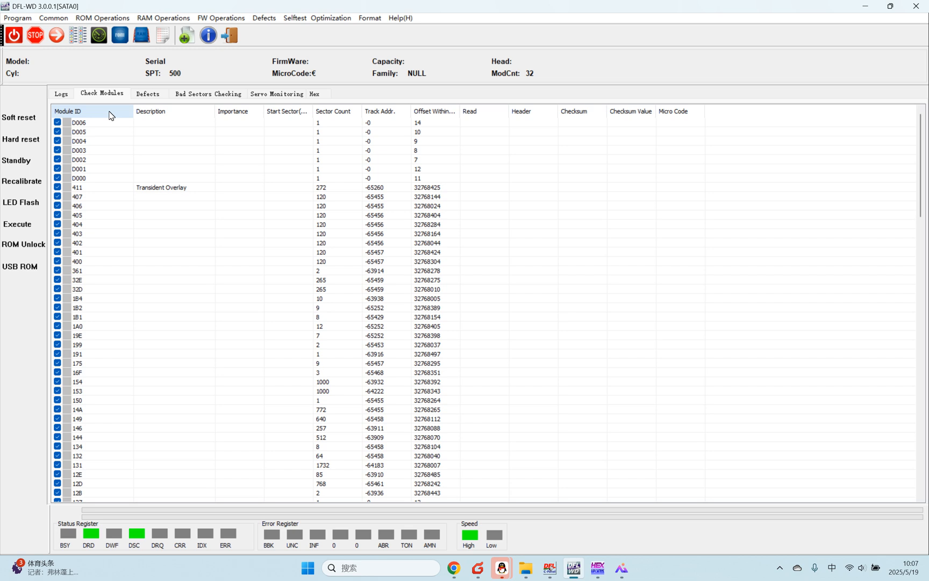
pyautogui.click(110, 116)
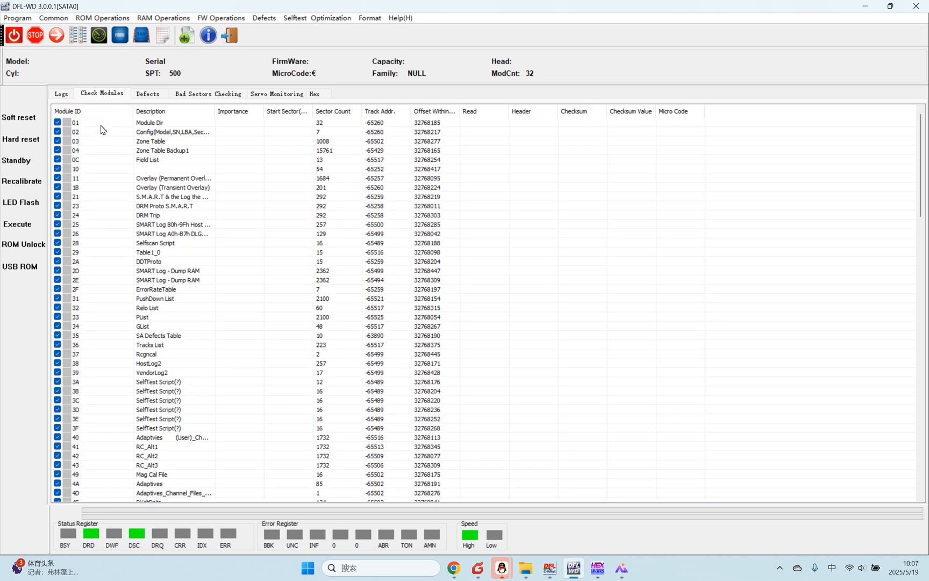
# Step: Inspect the hex contents of module 02 and module 03, closing each without writing
pyautogui.doubleClick(100, 132)
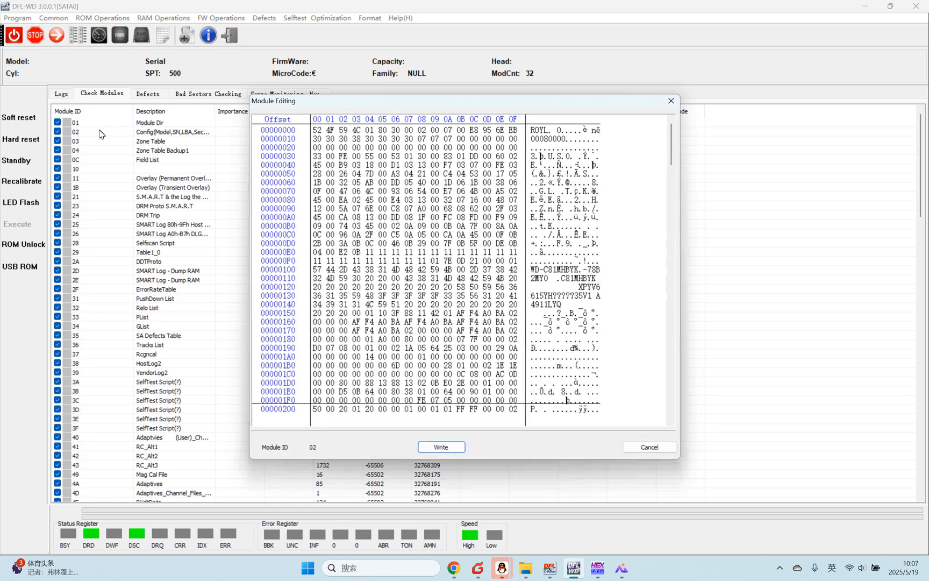
pyautogui.scroll(-4, 462, 269)
pyautogui.scroll(-14, 462, 269)
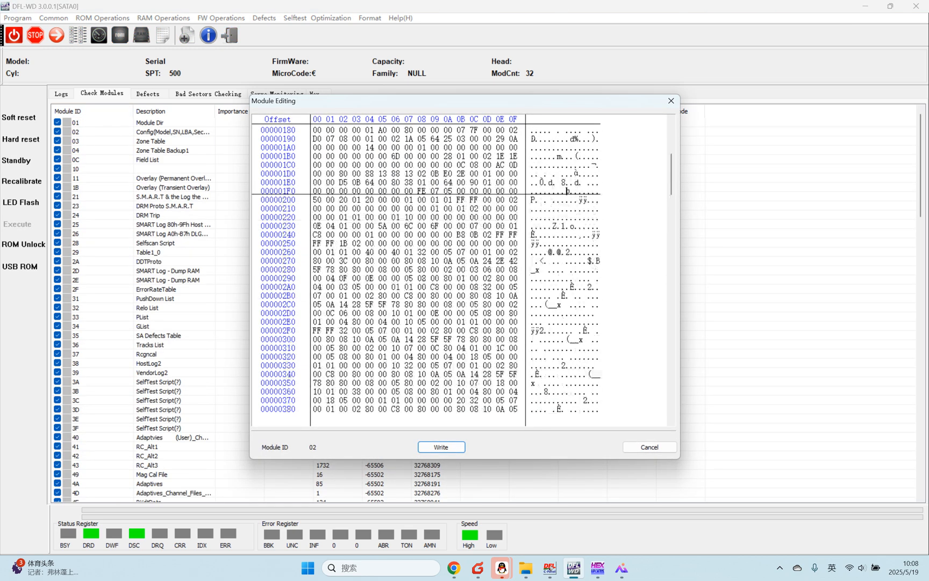
pyautogui.scroll(18, 462, 269)
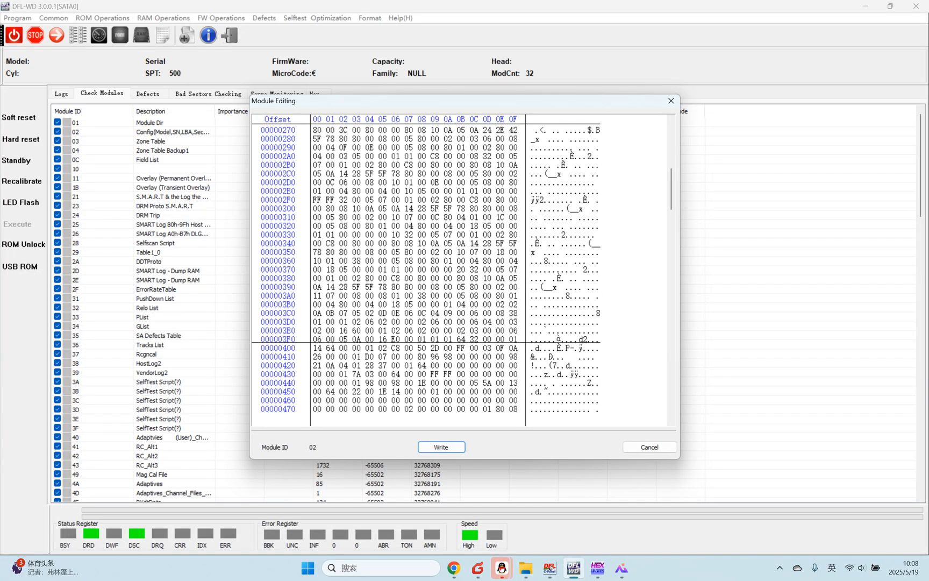
pyautogui.click(670, 101)
pyautogui.doubleClick(99, 144)
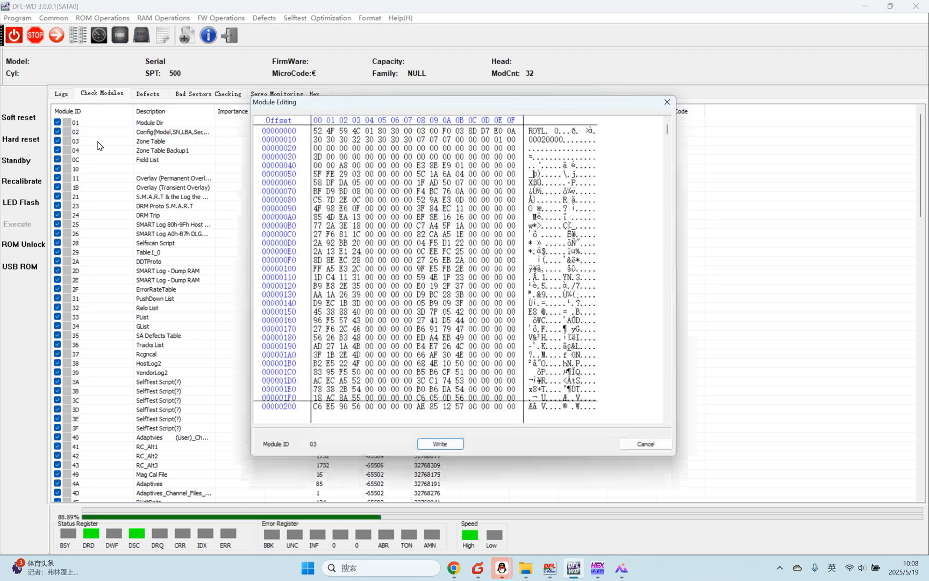
pyautogui.click(667, 102)
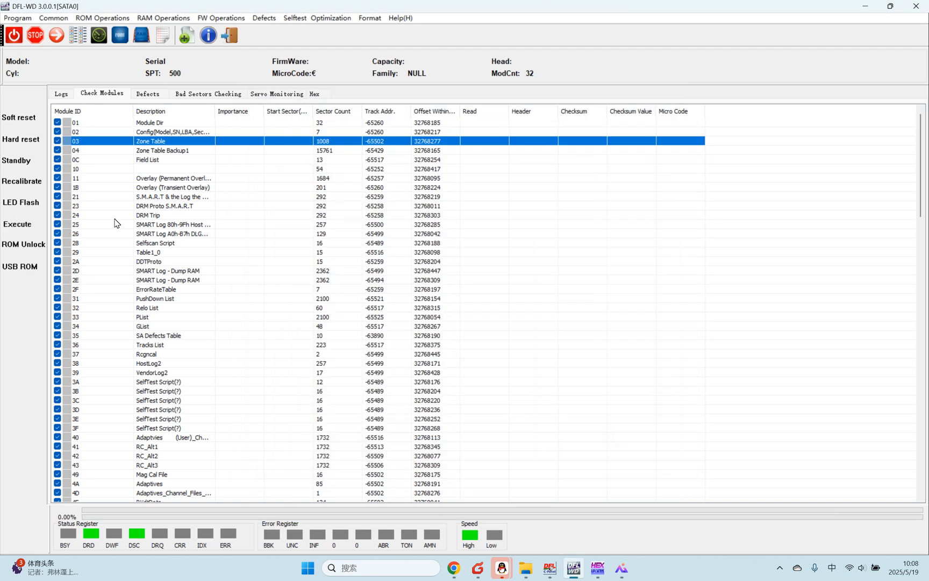
# Step: Run the selected-ID test on all the checked firmware modules
pyautogui.scroll(-20, 126, 377)
pyautogui.scroll(-15, 130, 383)
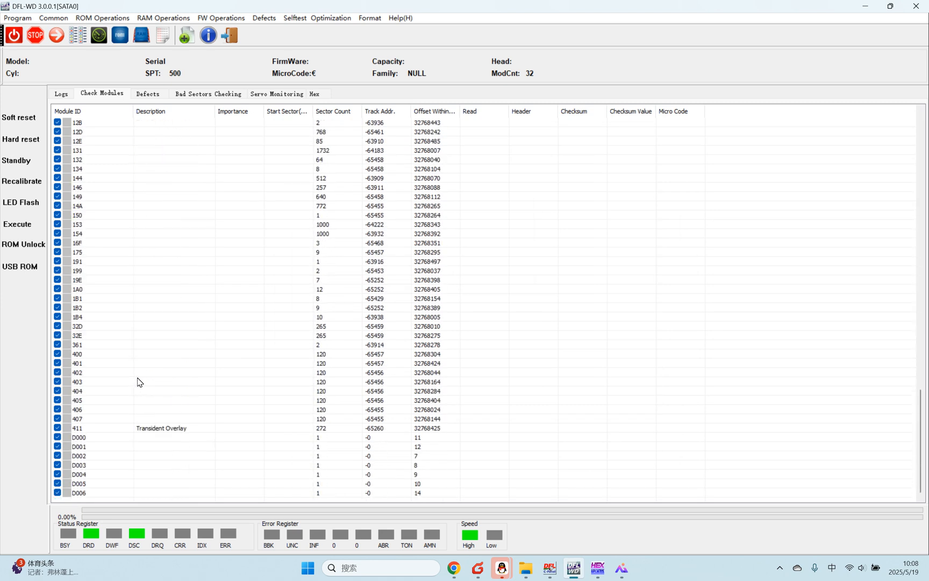
pyautogui.scroll(20, 138, 382)
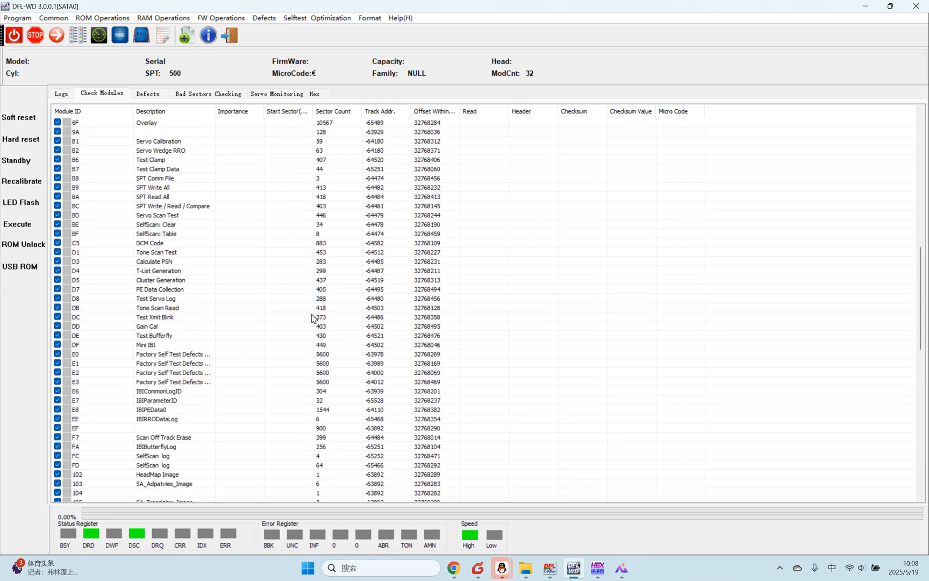
pyautogui.scroll(7, 120, 212)
pyautogui.click(113, 279)
pyautogui.rightClick(96, 140)
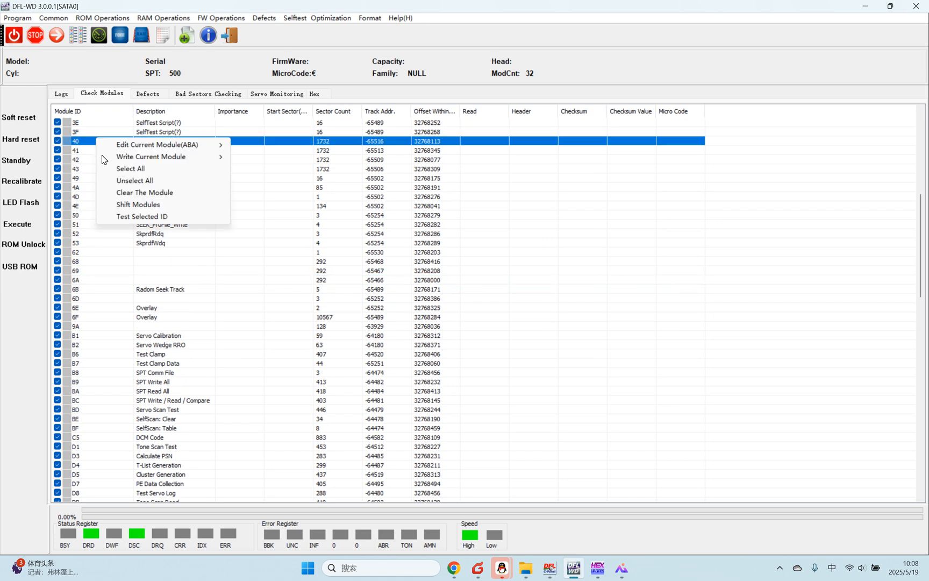
pyautogui.click(147, 218)
pyautogui.click(468, 327)
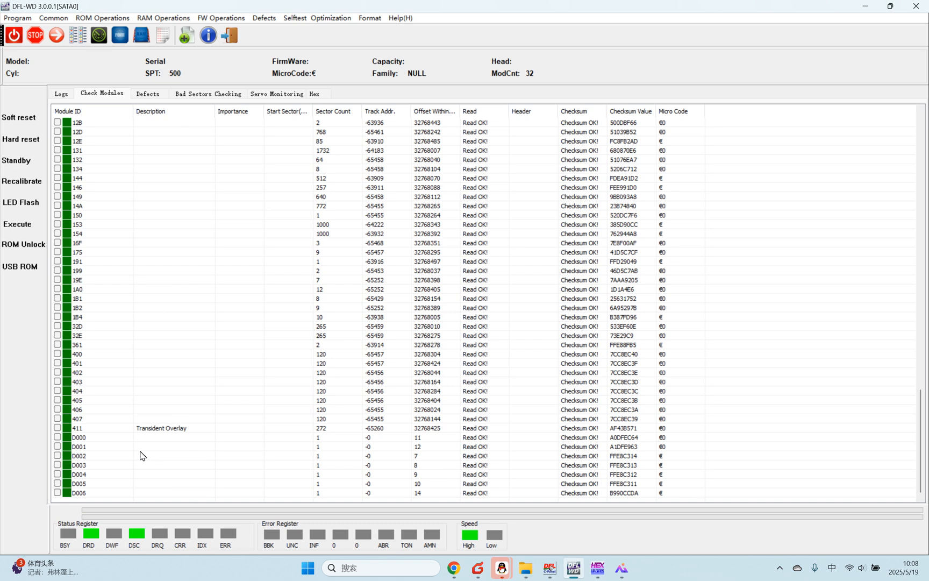
# Step: Inspect the hex contents of module D006 and return to the module test results
pyautogui.doubleClick(85, 493)
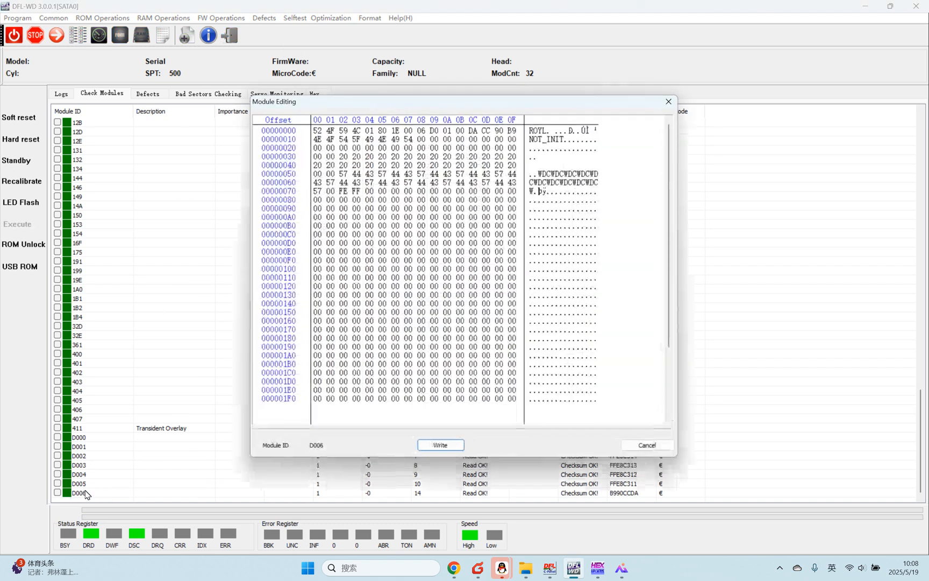
pyautogui.click(668, 101)
pyautogui.scroll(8, 153, 338)
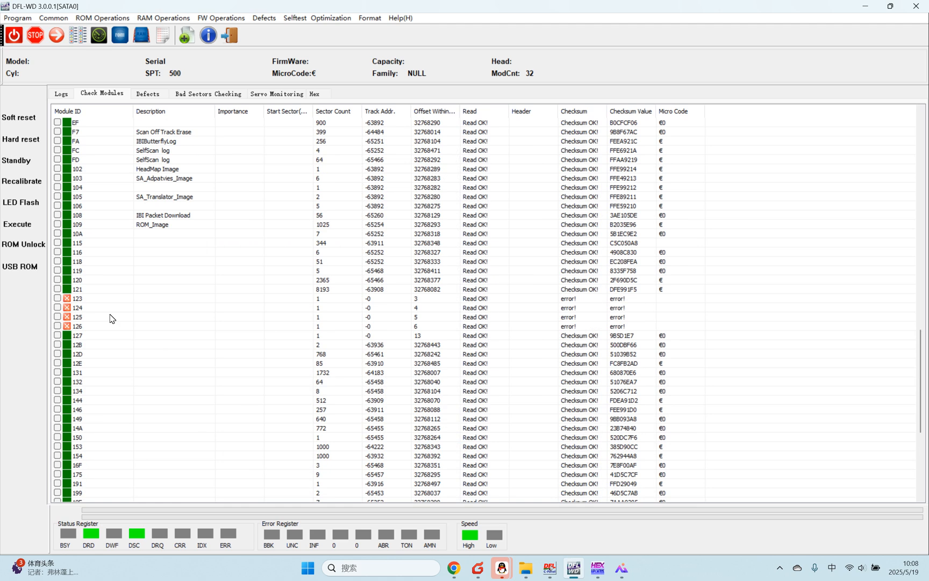
# Step: Open module 123 for editing, select all of its data and generate a new module checksum
pyautogui.click(96, 302)
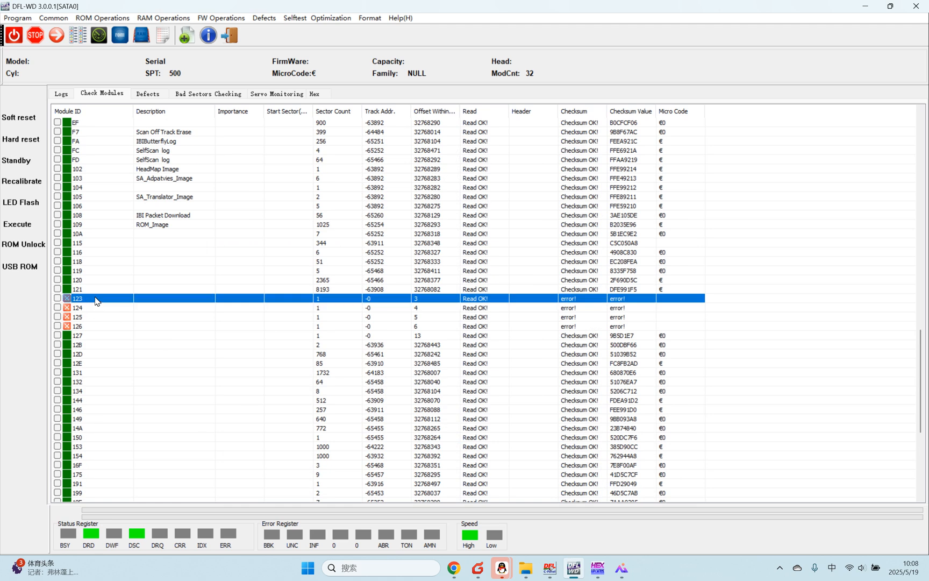
pyautogui.doubleClick(97, 300)
pyautogui.rightClick(460, 228)
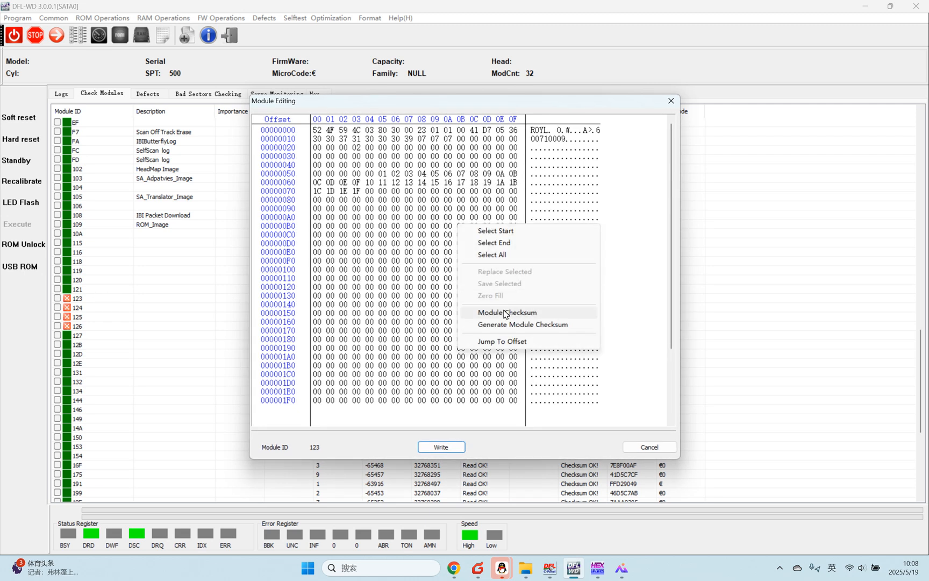
pyautogui.rightClick(386, 246)
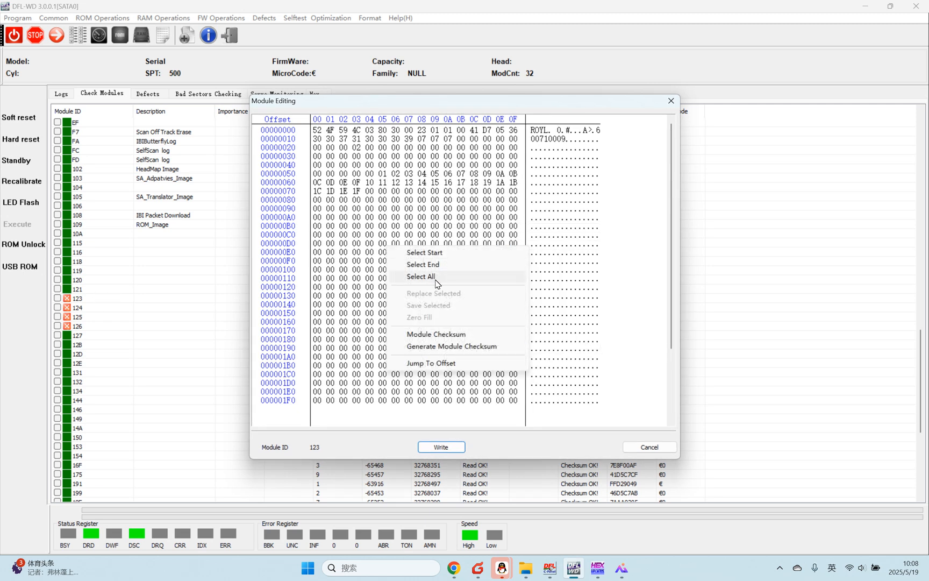
pyautogui.click(436, 276)
pyautogui.rightClick(388, 246)
pyautogui.click(444, 345)
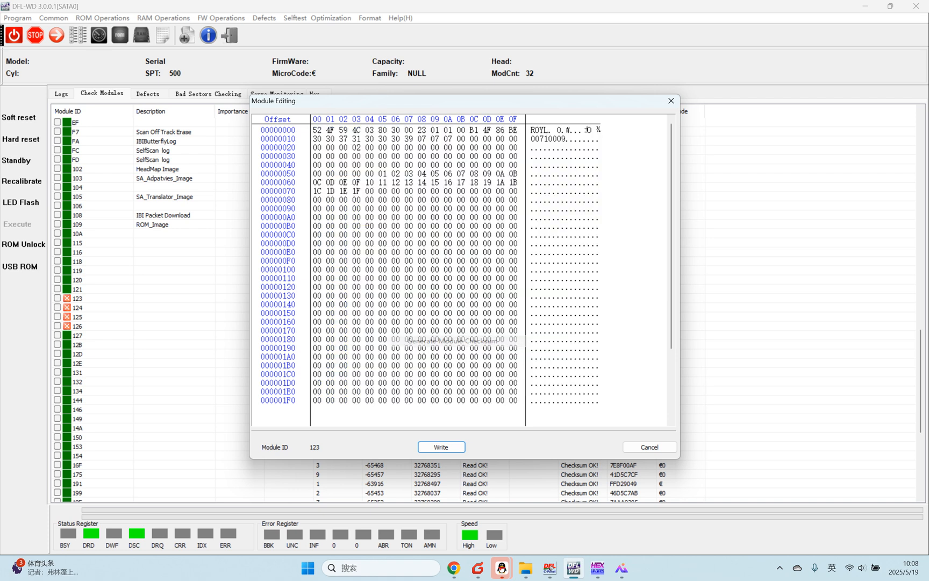
# Step: Verify module 123's checksum and write the edited module to the disk
pyautogui.rightClick(396, 214)
pyautogui.click(446, 301)
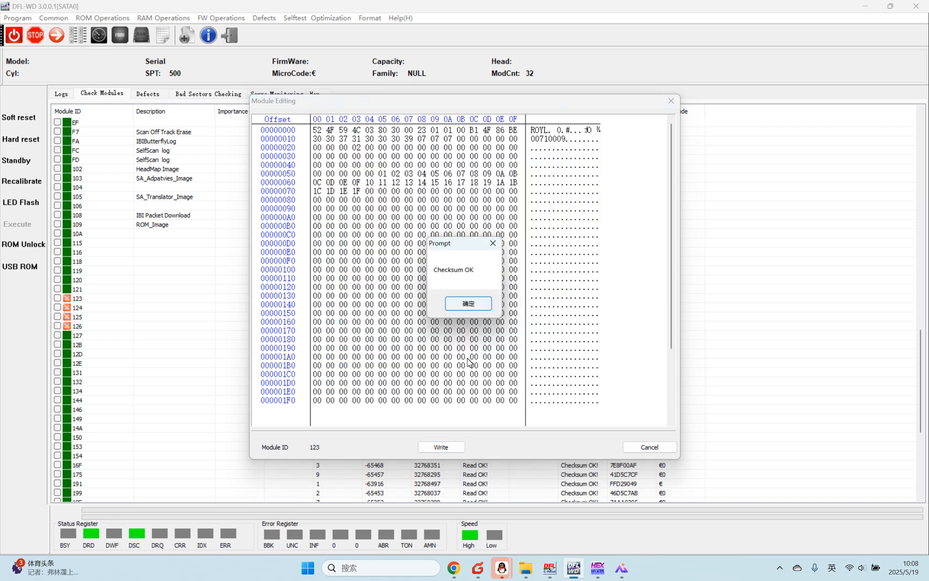
pyautogui.click(476, 304)
pyautogui.click(444, 447)
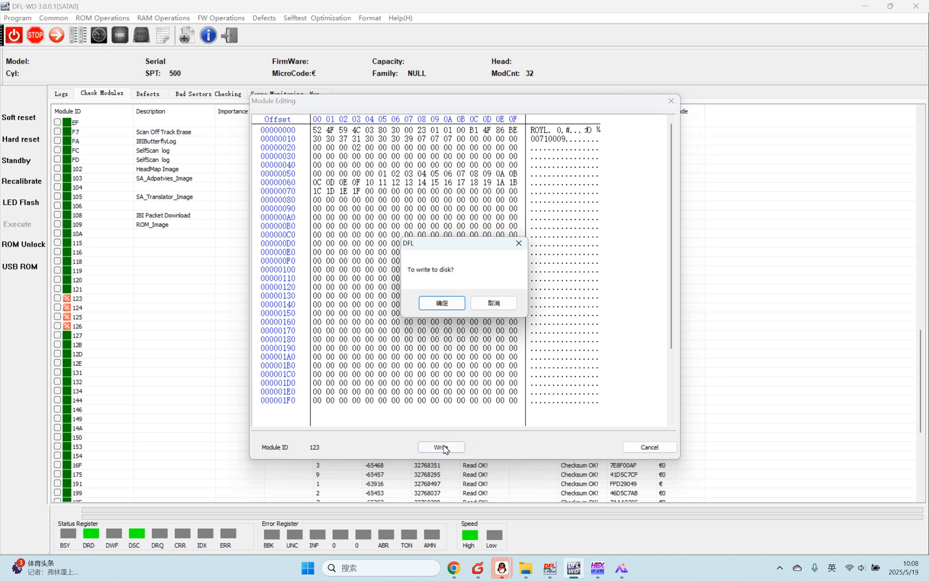
pyautogui.click(443, 302)
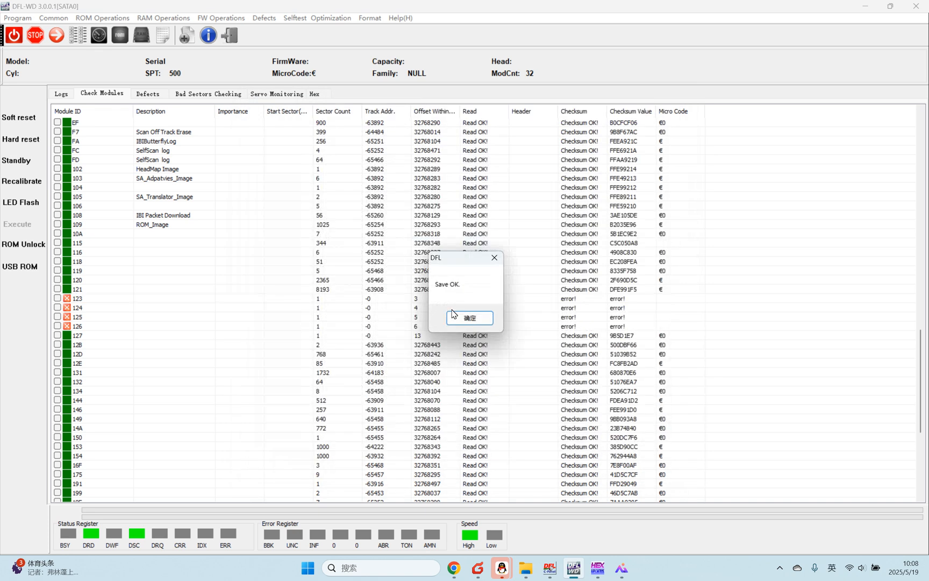
pyautogui.click(452, 314)
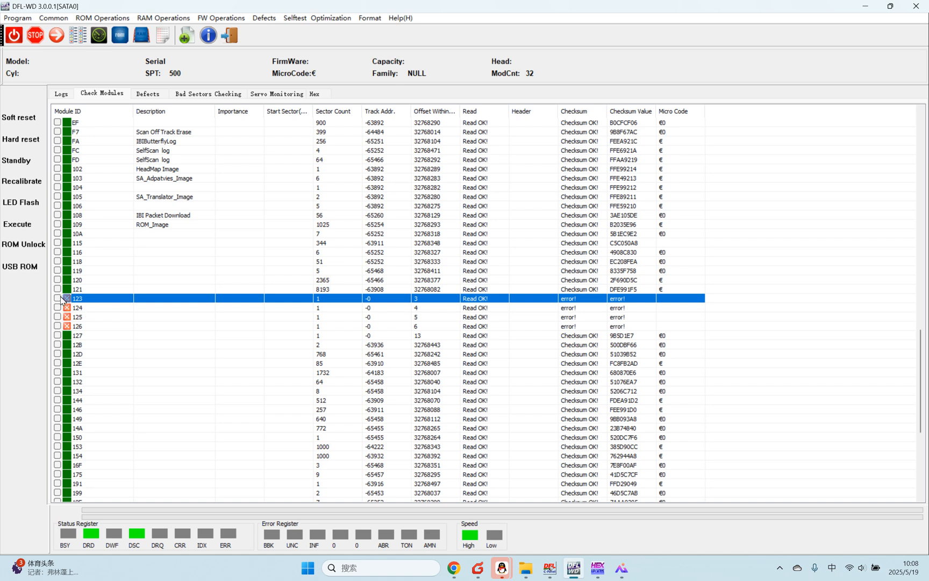
# Step: Open module 124 for editing, select all of its data and generate a new module checksum
pyautogui.doubleClick(95, 307)
pyautogui.rightClick(402, 275)
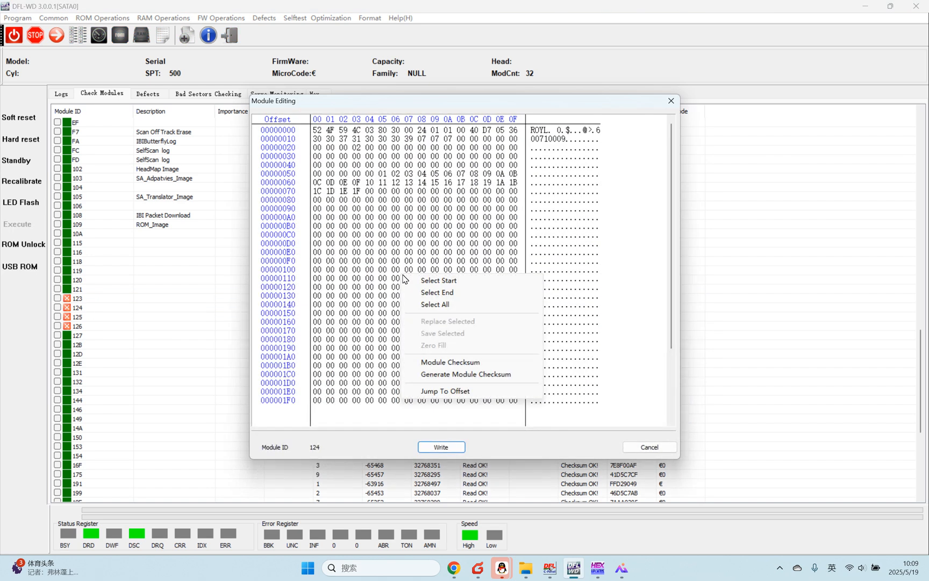
pyautogui.click(436, 304)
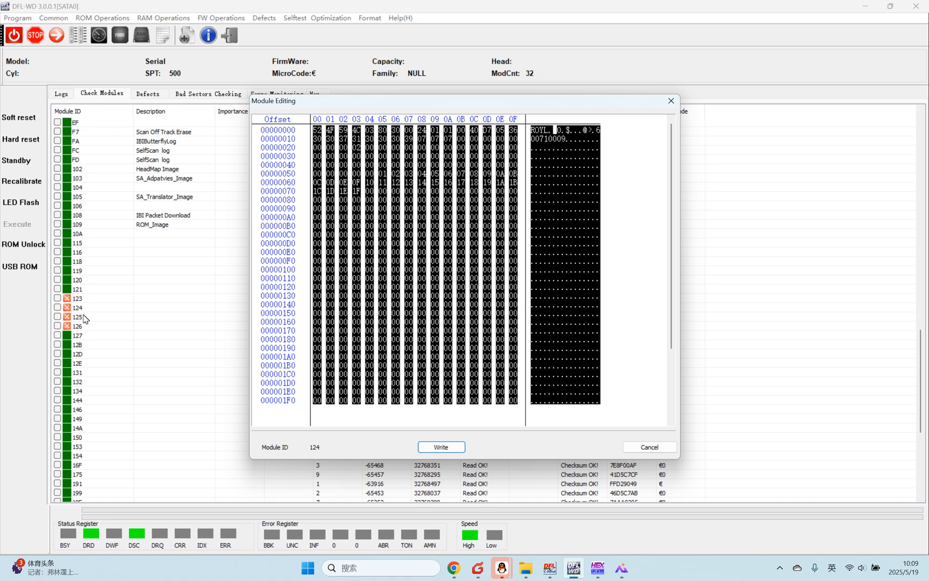
pyautogui.rightClick(410, 229)
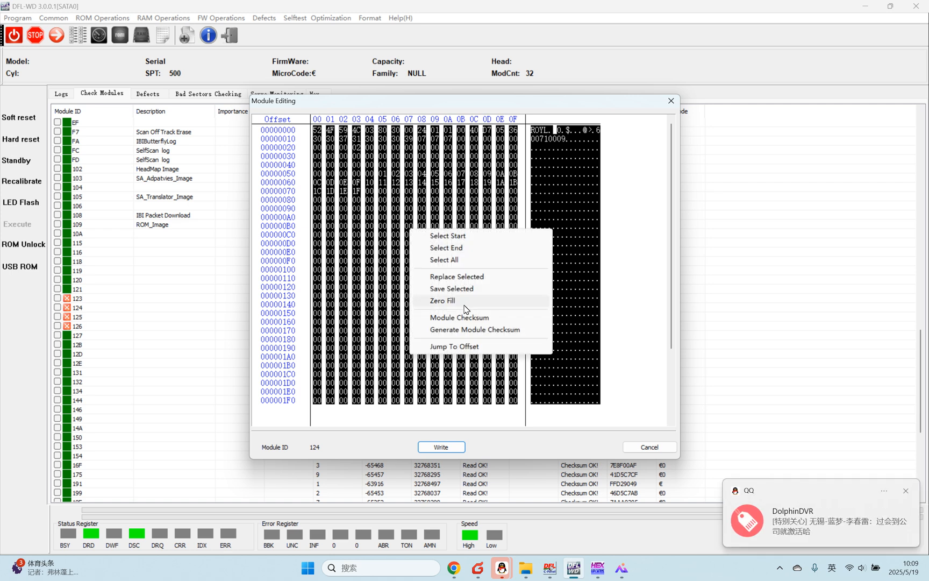
pyautogui.click(467, 329)
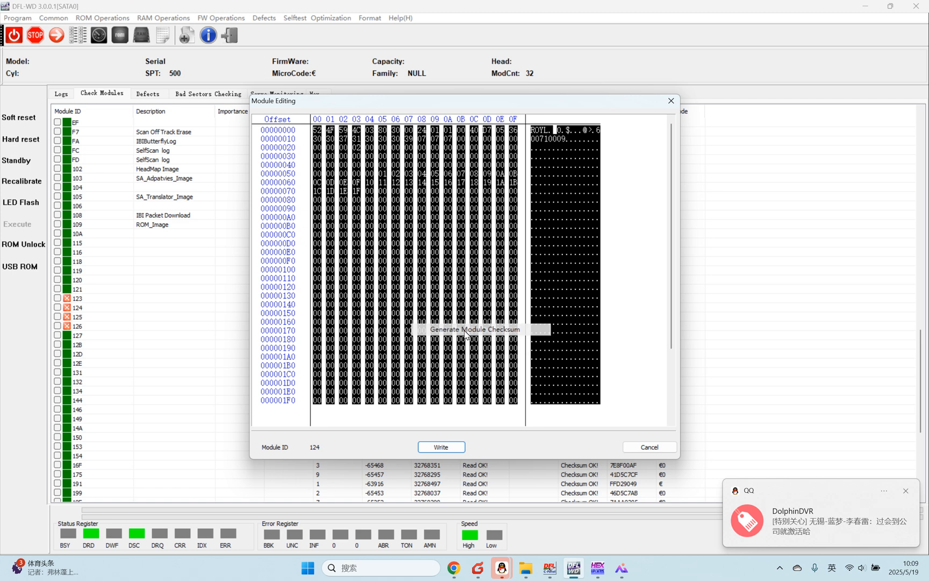
# Step: Verify module 124's checksum and write the edited module to the disk
pyautogui.rightClick(391, 238)
pyautogui.click(457, 327)
pyautogui.click(469, 305)
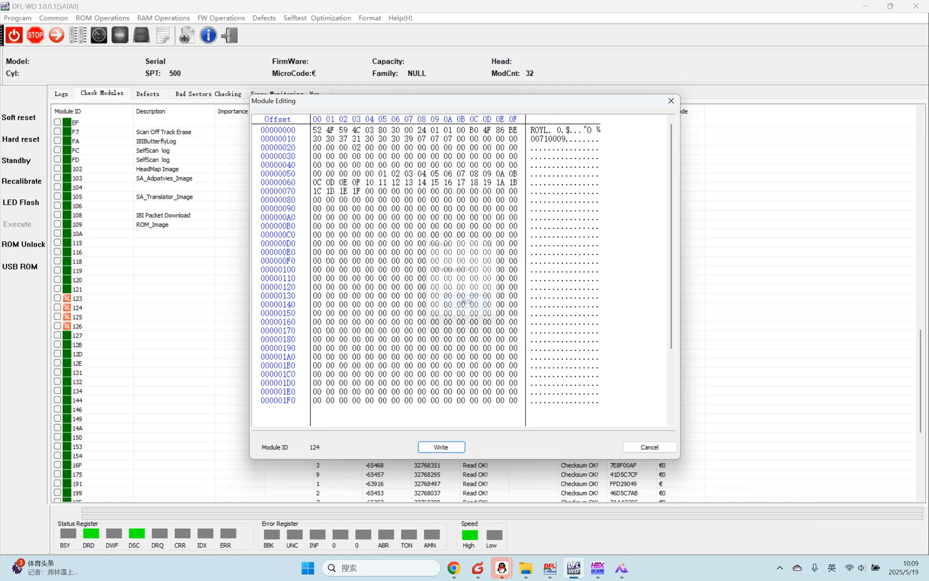
pyautogui.click(441, 447)
pyautogui.click(450, 305)
pyautogui.click(470, 318)
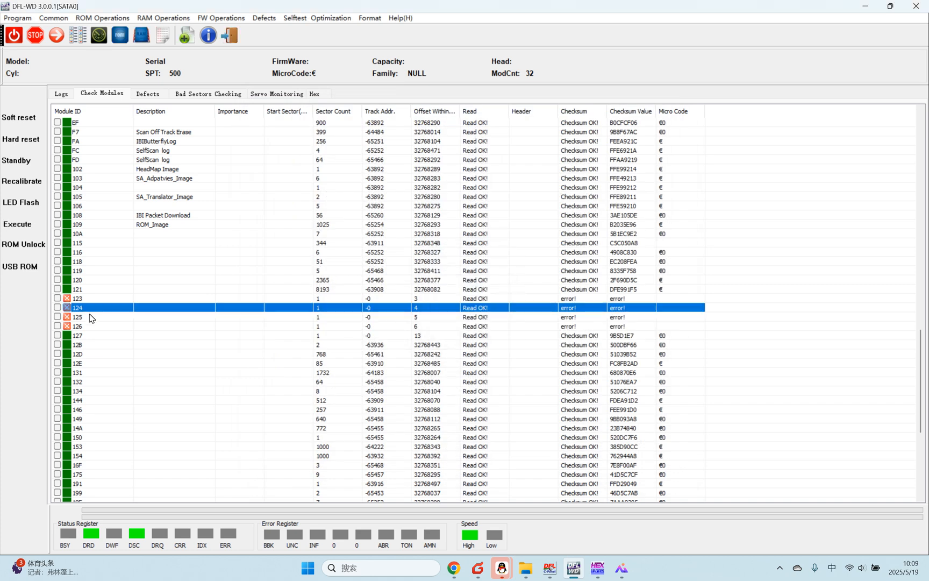
# Step: Open module 125 for editing, select all of its data and generate a new module checksum
pyautogui.click(88, 317)
pyautogui.doubleClick(88, 319)
pyautogui.rightClick(390, 245)
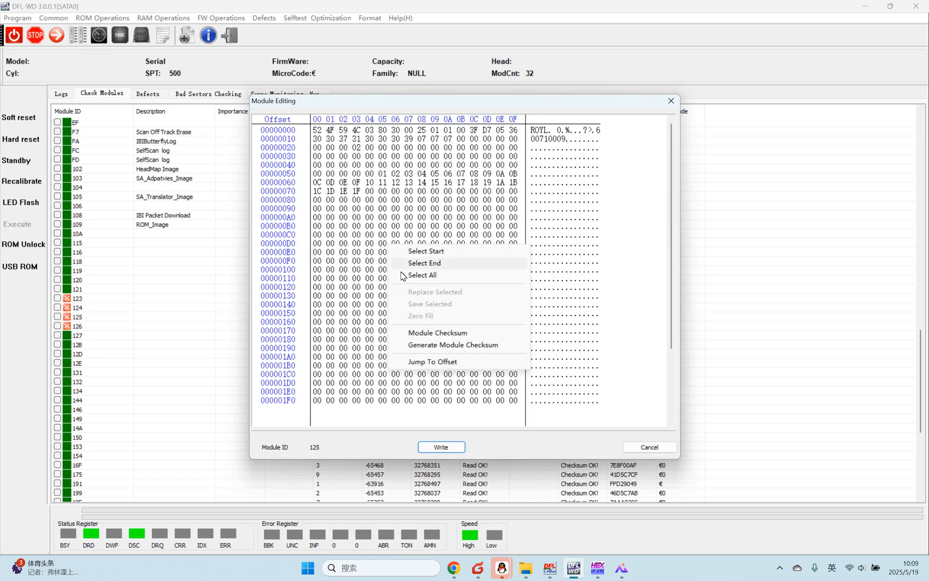
pyautogui.click(423, 274)
pyautogui.rightClick(414, 276)
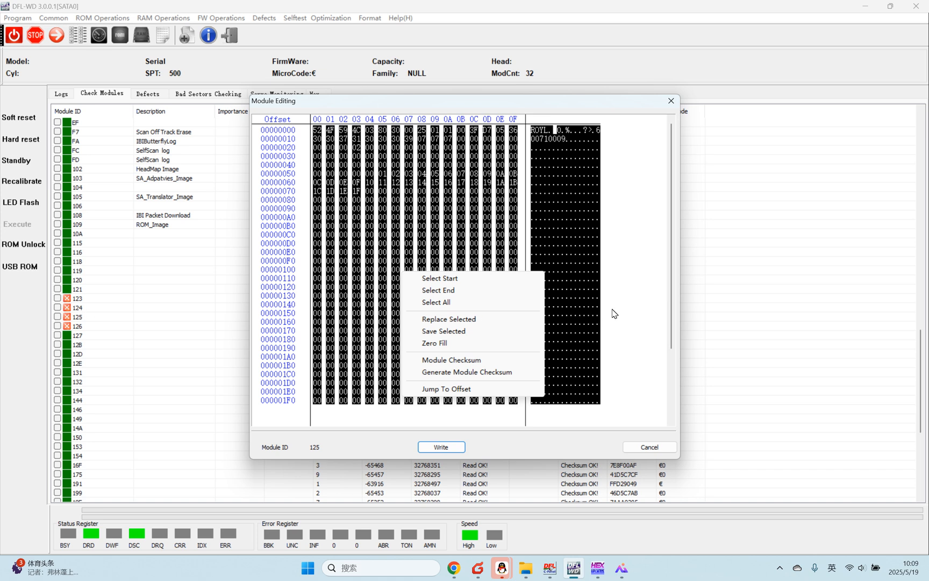
pyautogui.click(467, 372)
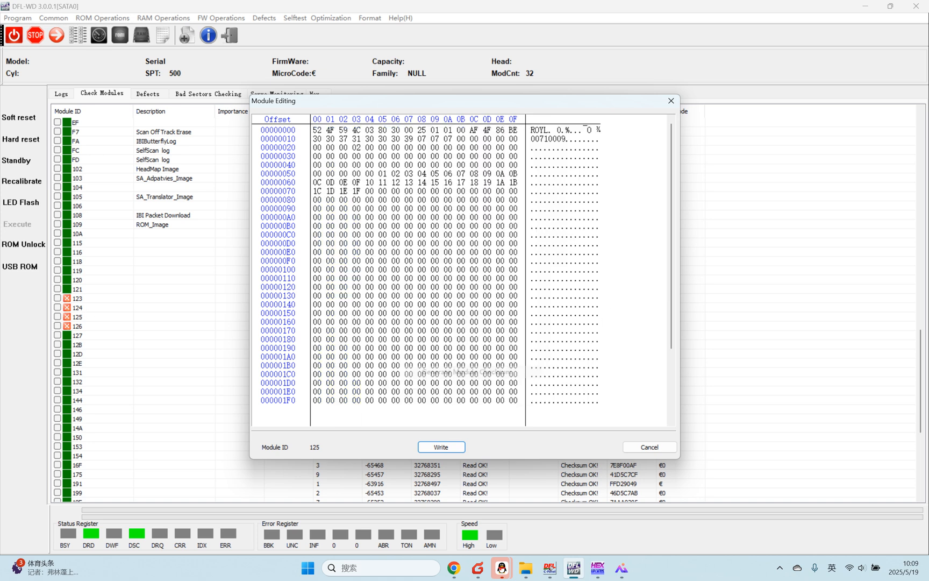
# Step: Verify module 125's checksum and write the edited module to the disk
pyautogui.rightClick(396, 195)
pyautogui.click(444, 283)
pyautogui.click(466, 303)
pyautogui.click(442, 447)
pyautogui.click(450, 310)
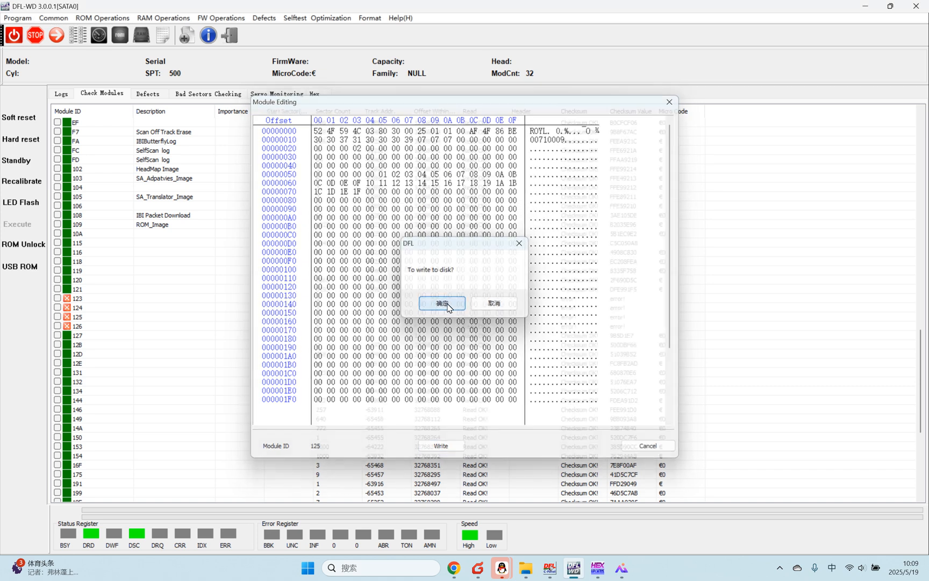
pyautogui.click(461, 320)
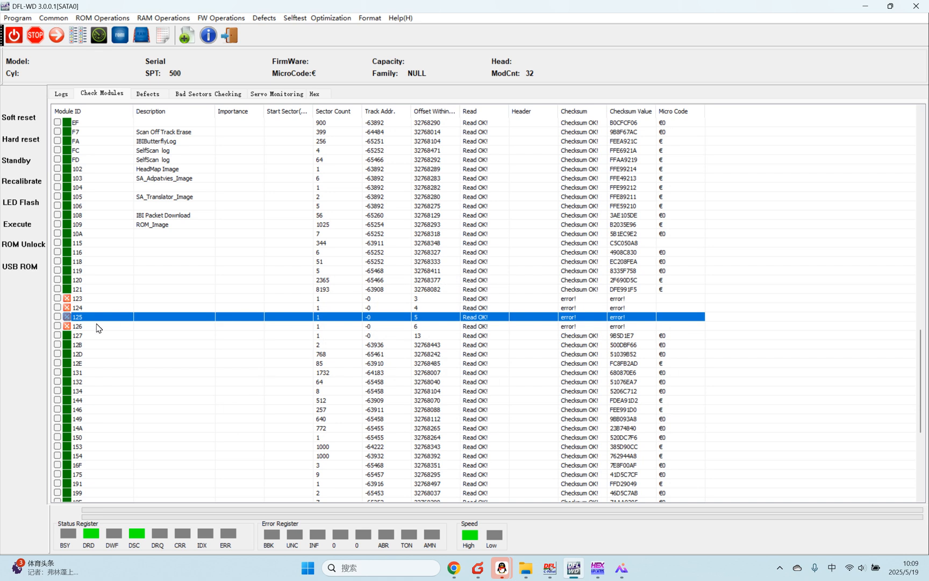
# Step: Open module 126 for editing, select all of its data and generate a new module checksum
pyautogui.doubleClick(91, 326)
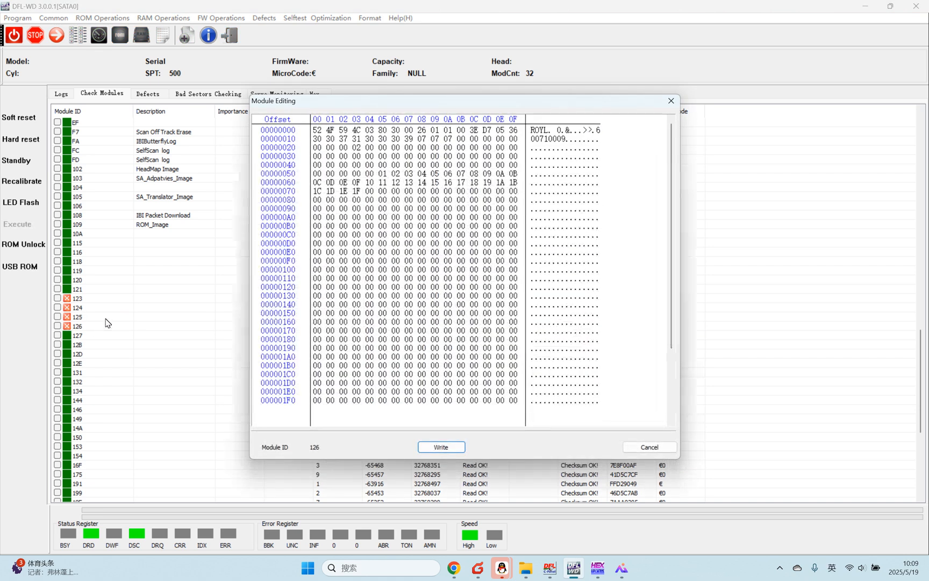
pyautogui.rightClick(482, 220)
pyautogui.click(532, 252)
pyautogui.rightClick(355, 241)
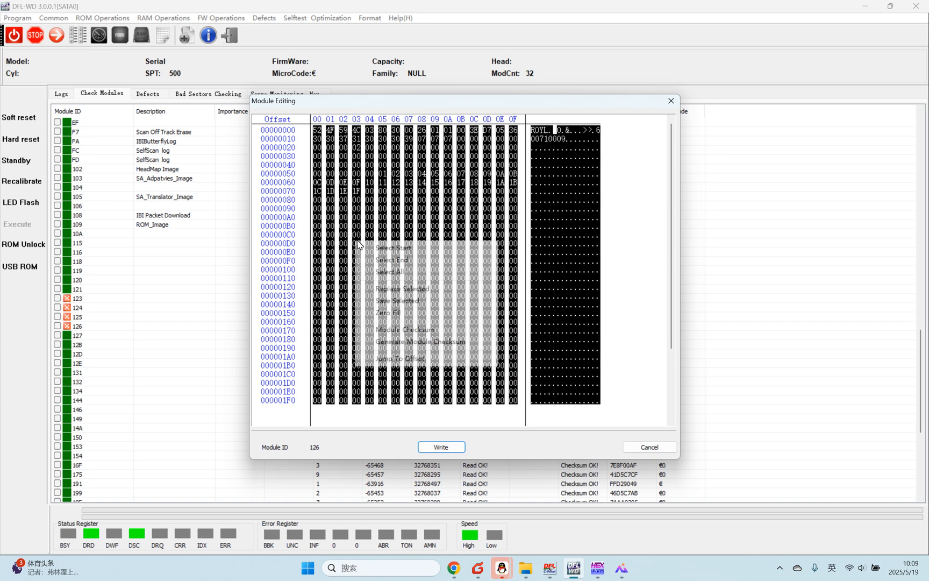
pyautogui.click(430, 341)
# Step: Verify module 126's checksum and write the edited module to the disk
pyautogui.rightClick(403, 235)
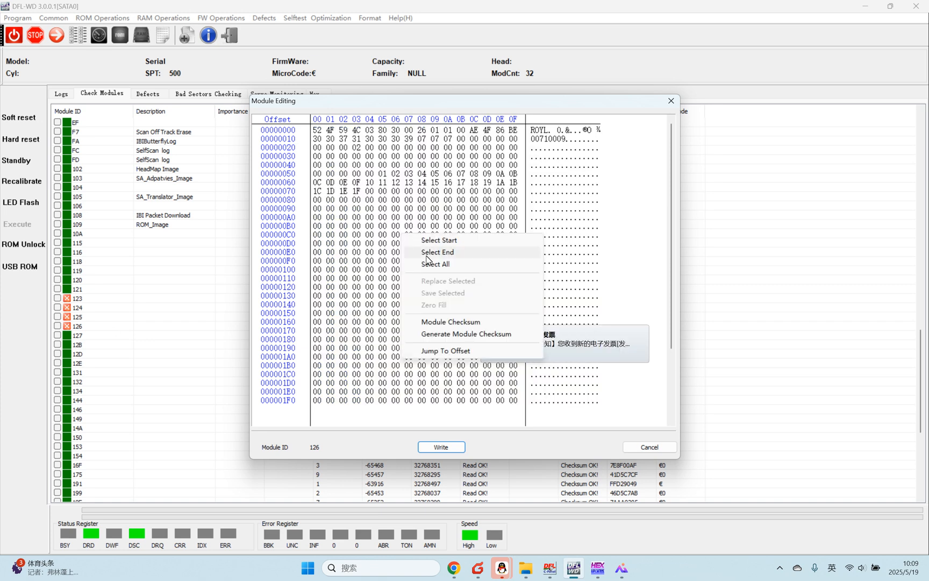
pyautogui.click(450, 322)
pyautogui.click(469, 304)
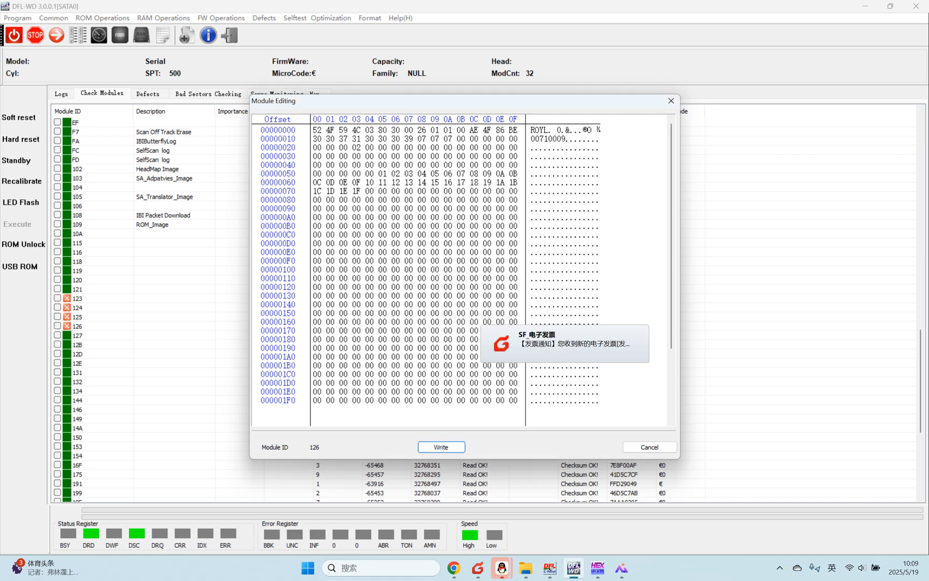
pyautogui.click(446, 447)
pyautogui.click(452, 304)
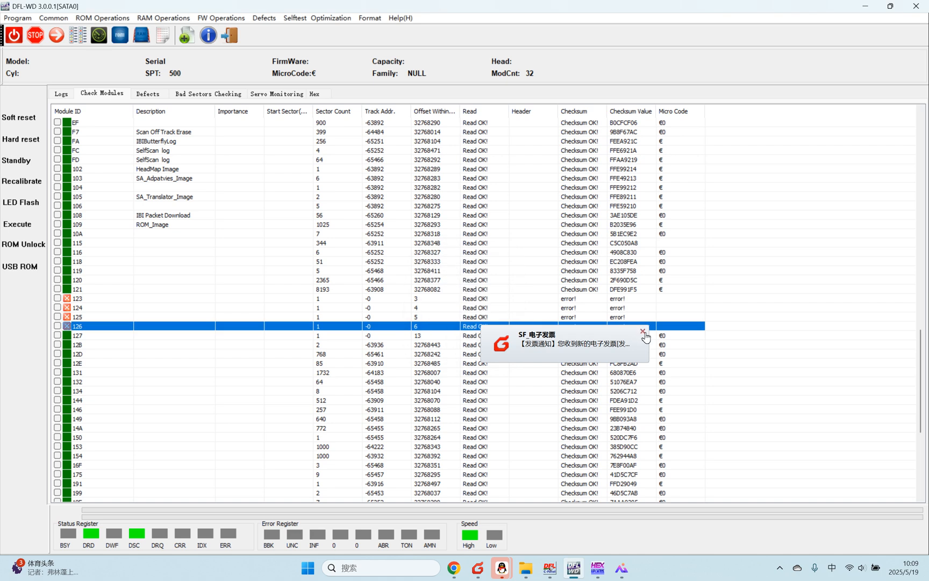
pyautogui.click(642, 330)
# Step: Tick modules 123 to 126 and run a test on the selected IDs
pyautogui.click(57, 317)
pyautogui.click(57, 327)
pyautogui.rightClick(99, 300)
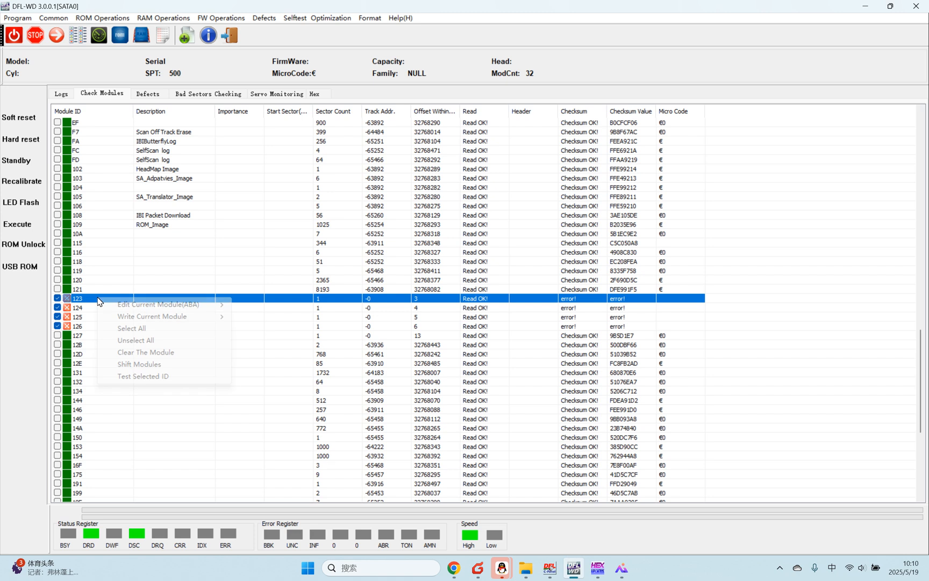
pyautogui.moveTo(108, 317)
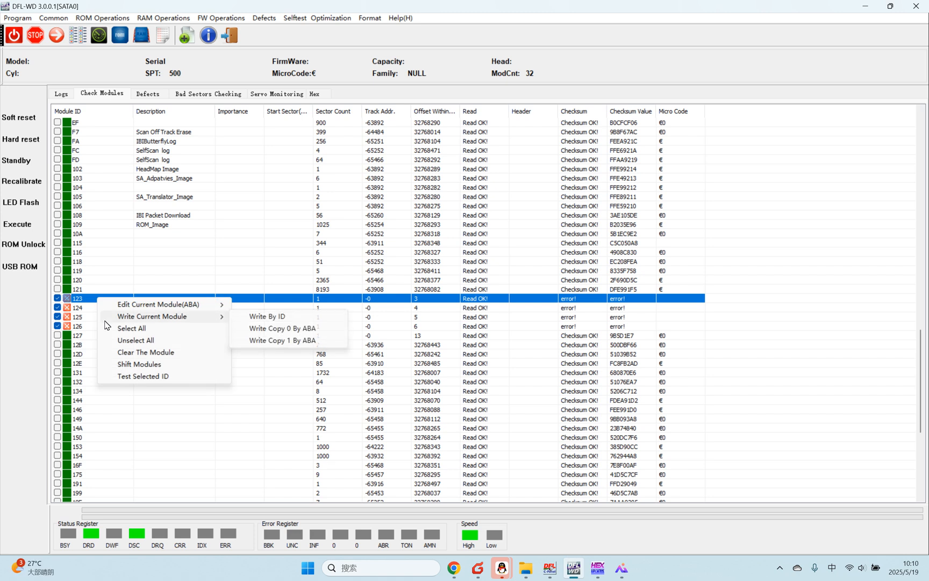
pyautogui.click(143, 376)
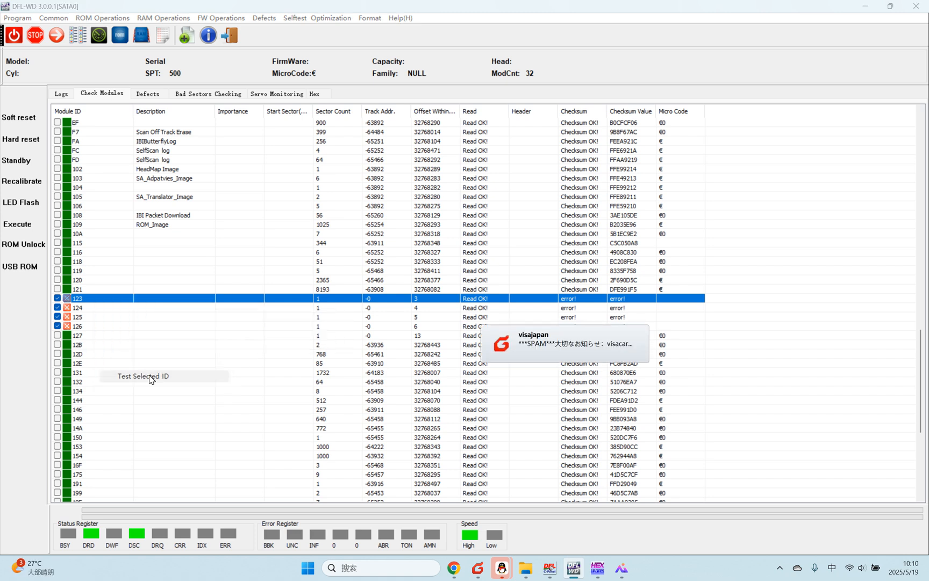
pyautogui.click(446, 331)
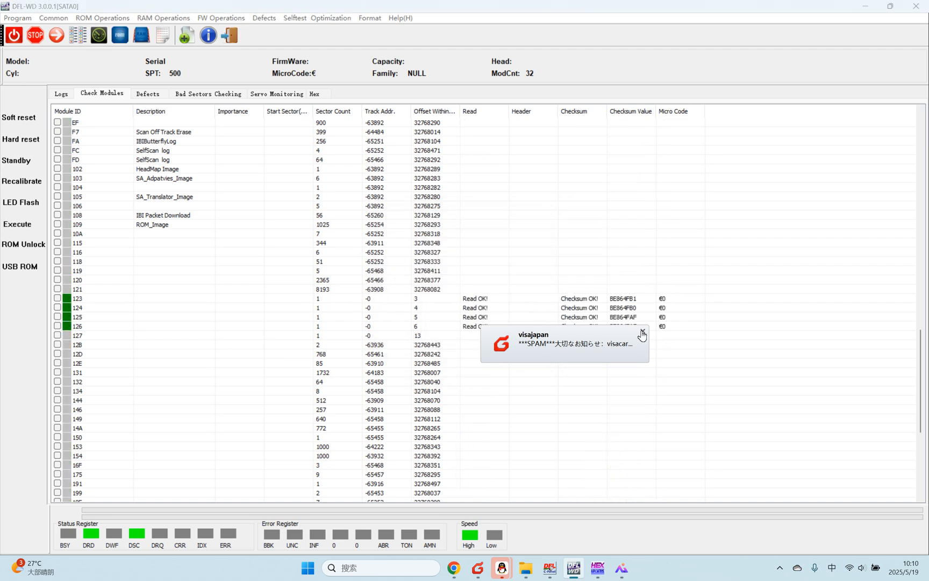
# Step: Review the retest results of modules 123 to 126 and look over the rest of the module list
pyautogui.click(107, 309)
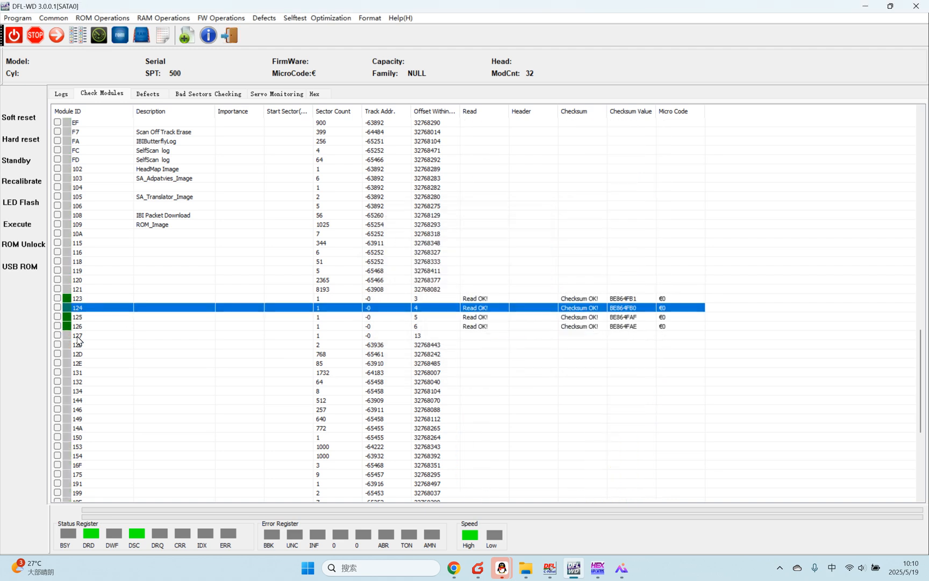
pyautogui.click(89, 299)
pyautogui.click(83, 326)
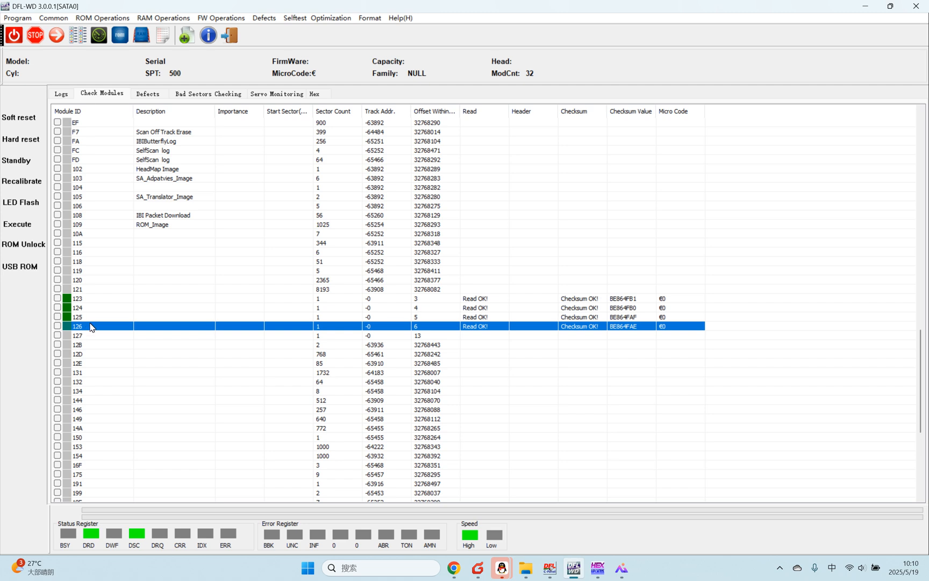
pyautogui.scroll(13, 99, 307)
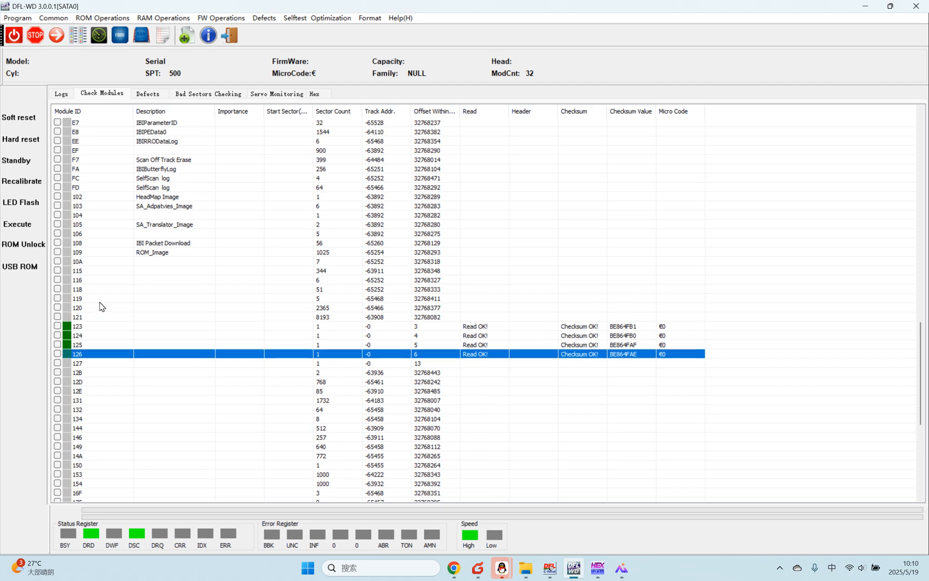
pyautogui.scroll(18, 152, 301)
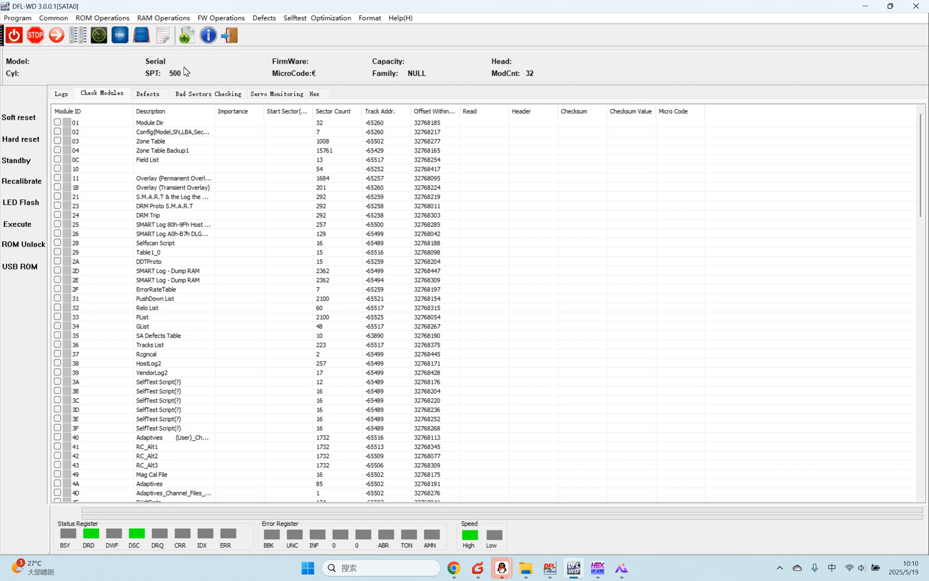
# Step: Start an ATA ROM write and browse to the ROM folder of the WDC WD62PURX-78B2MY0 backup in Training U-disk on drive D
pyautogui.click(89, 19)
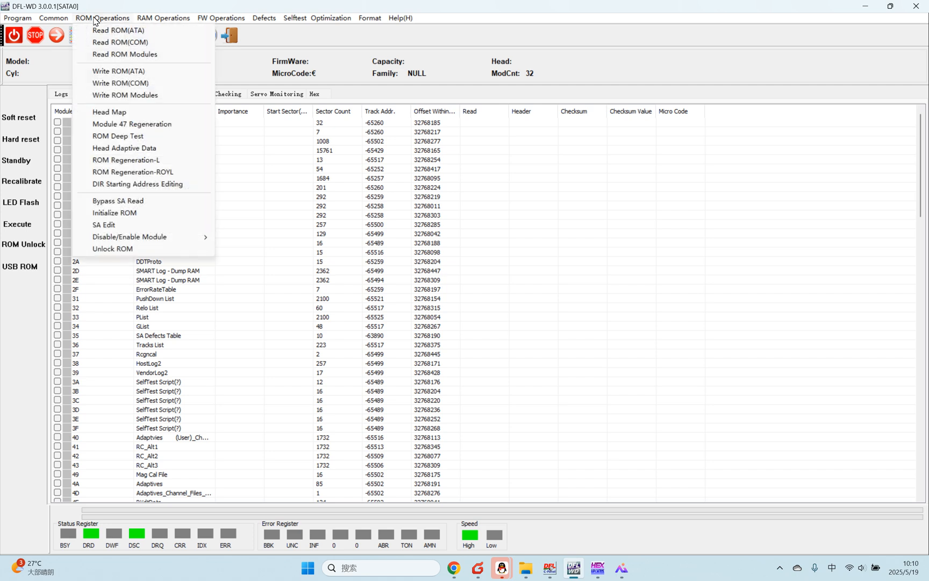
pyautogui.click(117, 71)
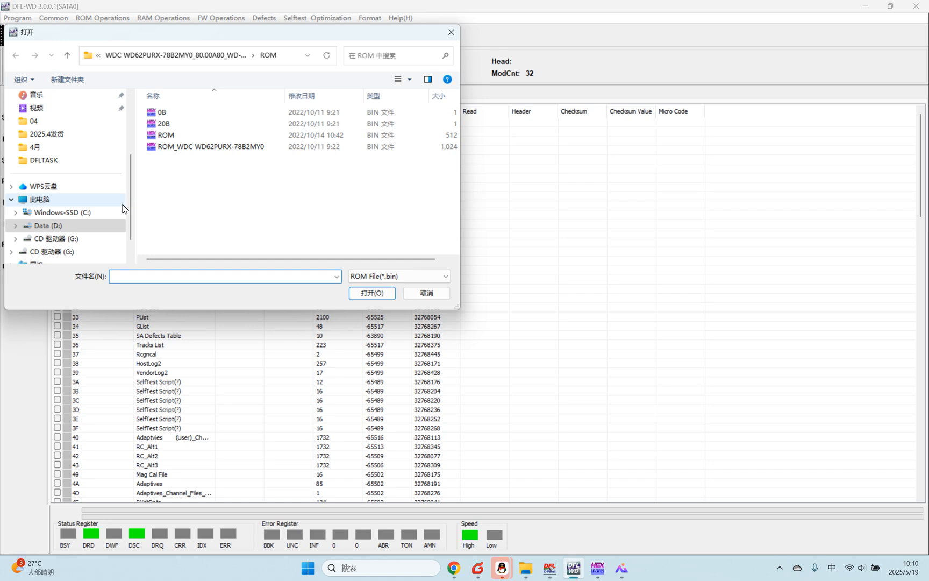
pyautogui.scroll(-1, 129, 212)
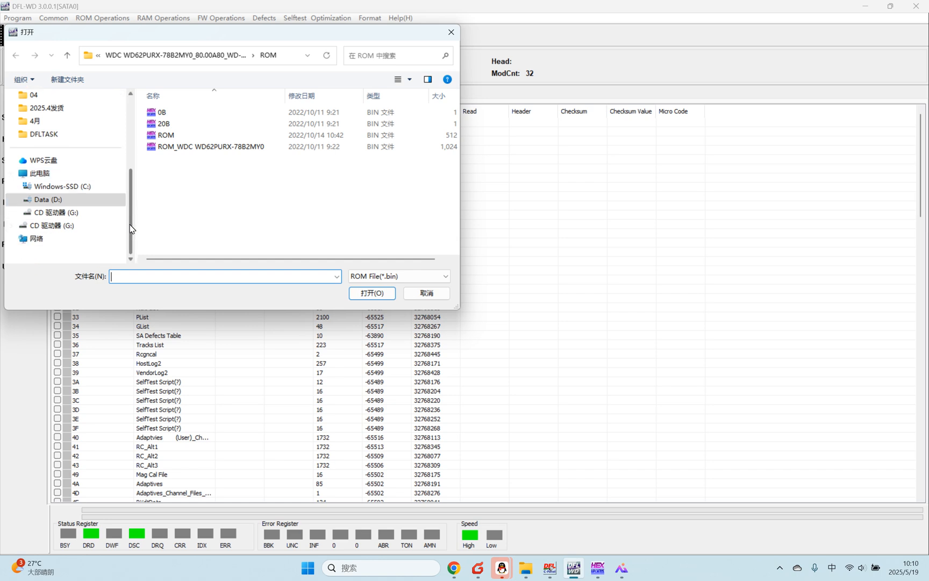
pyautogui.click(78, 200)
pyautogui.scroll(-1, 222, 239)
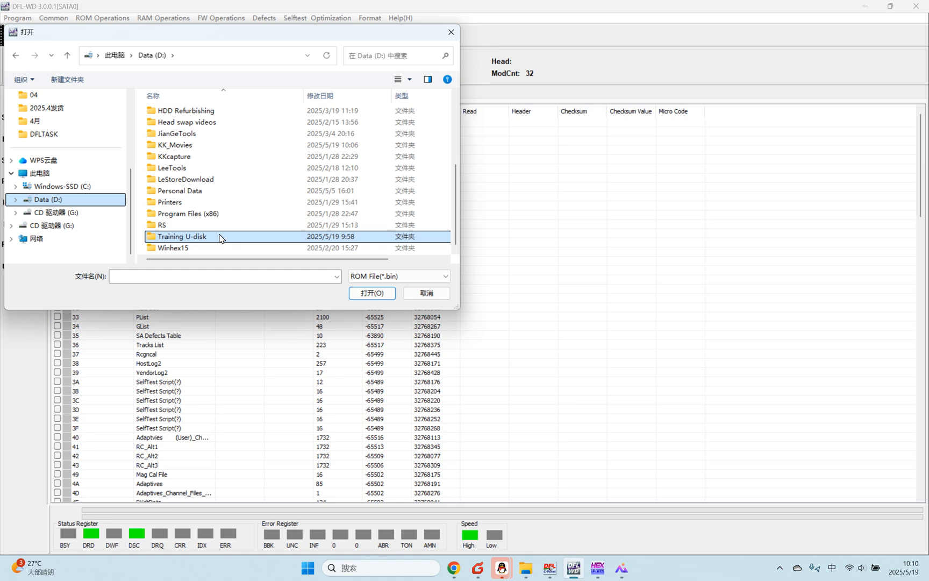
pyautogui.doubleClick(216, 238)
pyautogui.doubleClick(221, 114)
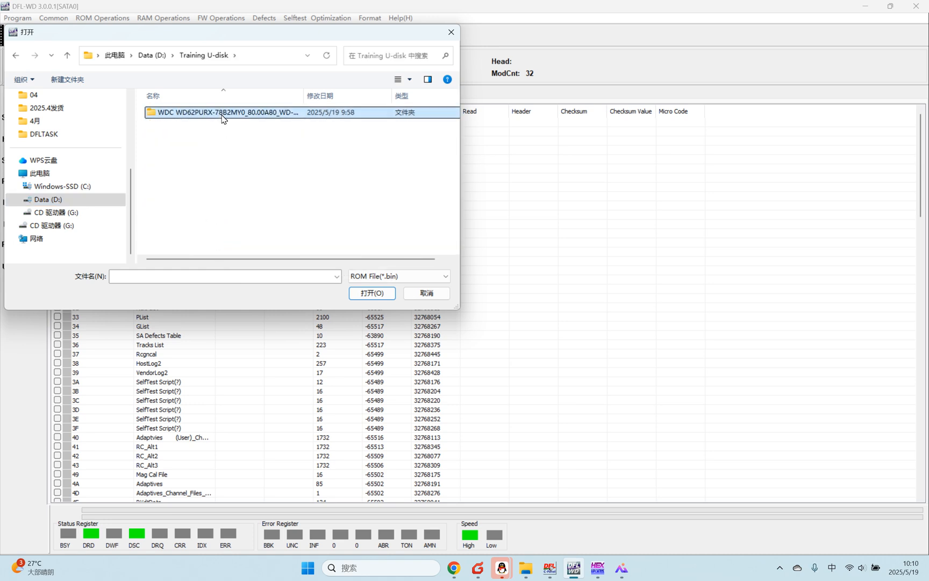
pyautogui.doubleClick(219, 114)
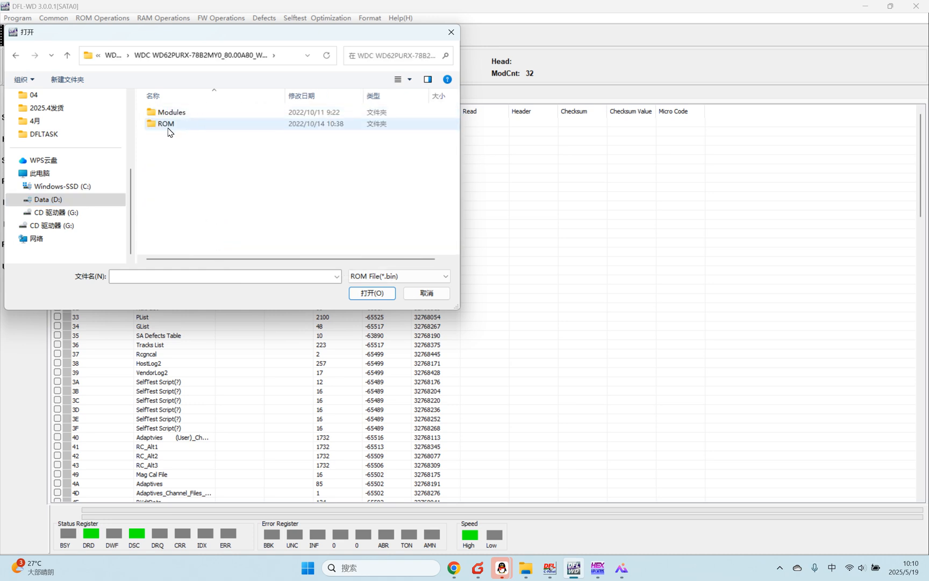
pyautogui.doubleClick(171, 124)
# Step: Choose the ROM_WDC WD62PURX-78B2MY0 file and force-write it to the drive despite the different ROM length
pyautogui.click(204, 148)
pyautogui.doubleClick(204, 149)
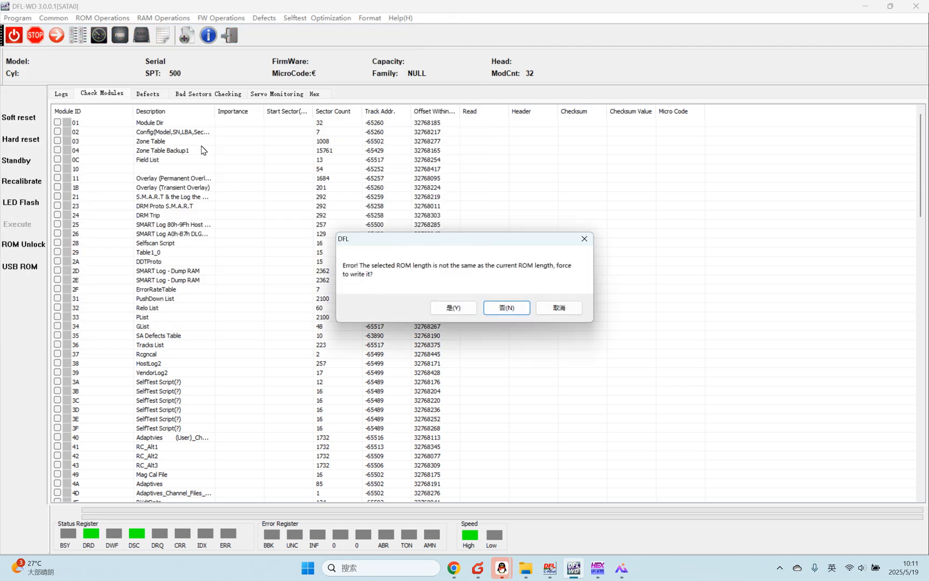
pyautogui.click(455, 311)
pyautogui.click(455, 312)
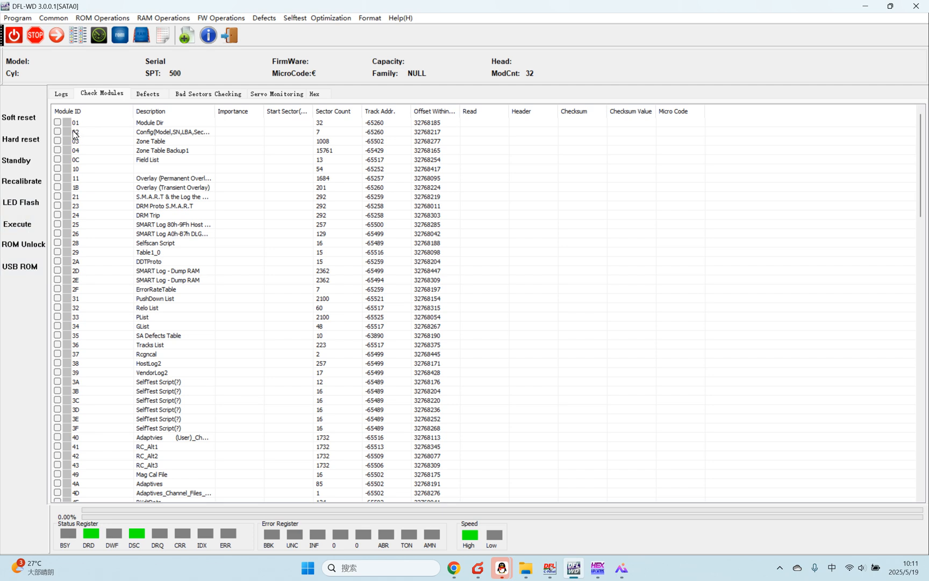
# Step: Check the log for the result of the ROM write
pyautogui.click(63, 95)
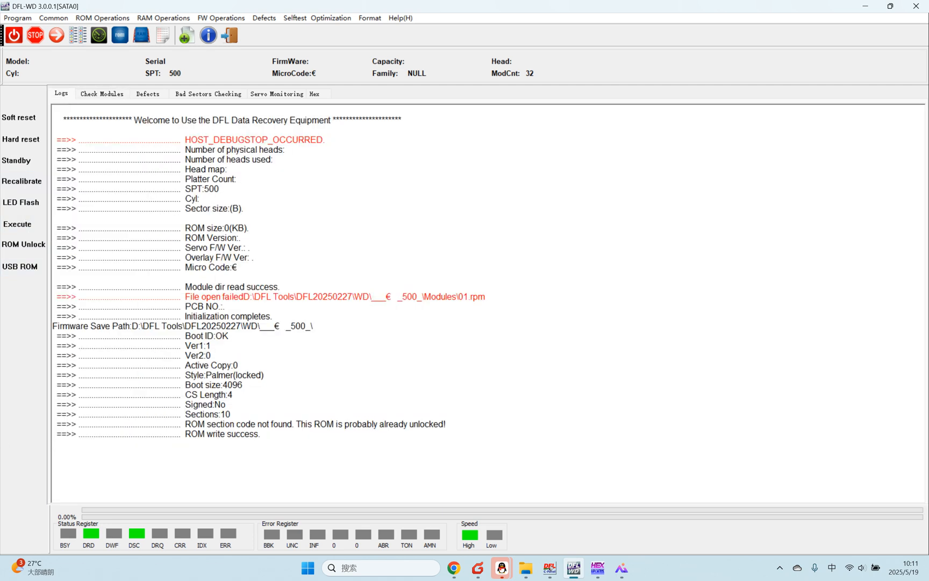
pyautogui.moveTo(261, 434); pyautogui.dragTo(53, 434)
pyautogui.click(231, 414)
# Step: Disable module 411 in the ROM and restart the drive's firmware
pyautogui.click(101, 18)
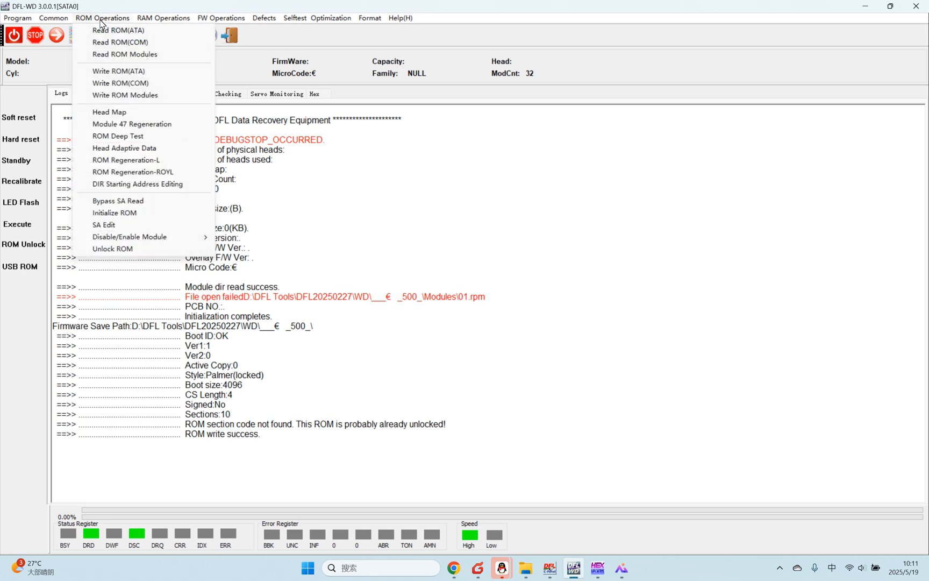
pyautogui.moveTo(176, 237)
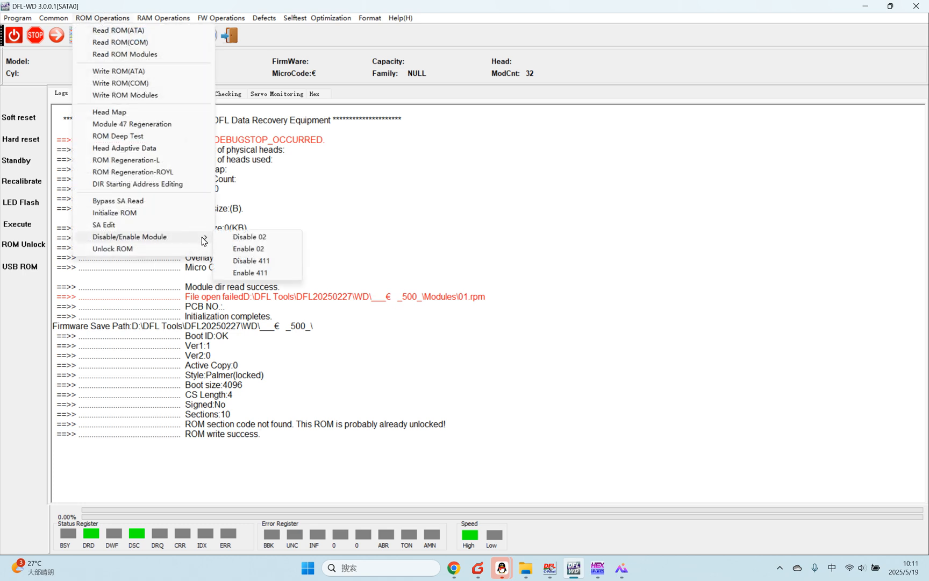
pyautogui.click(250, 261)
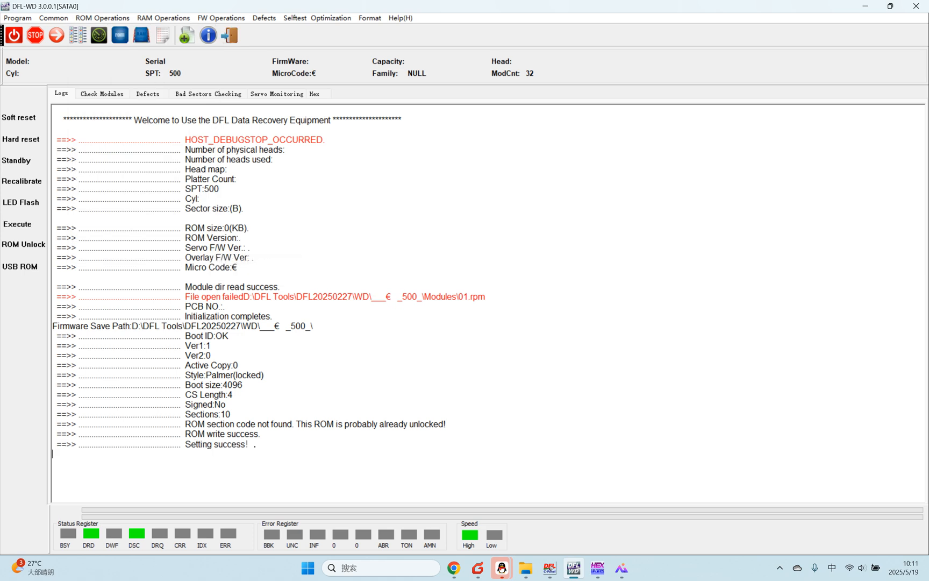
pyautogui.click(18, 224)
pyautogui.click(64, 261)
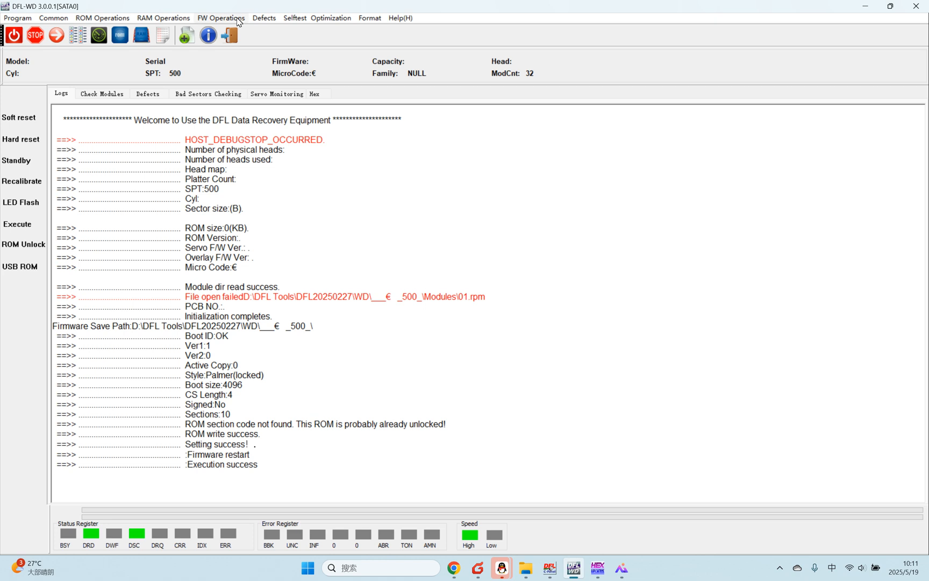
# Step: Exit to the general menu and start the WD utility again, getting the factory details automatically and accepting them
pyautogui.click(231, 37)
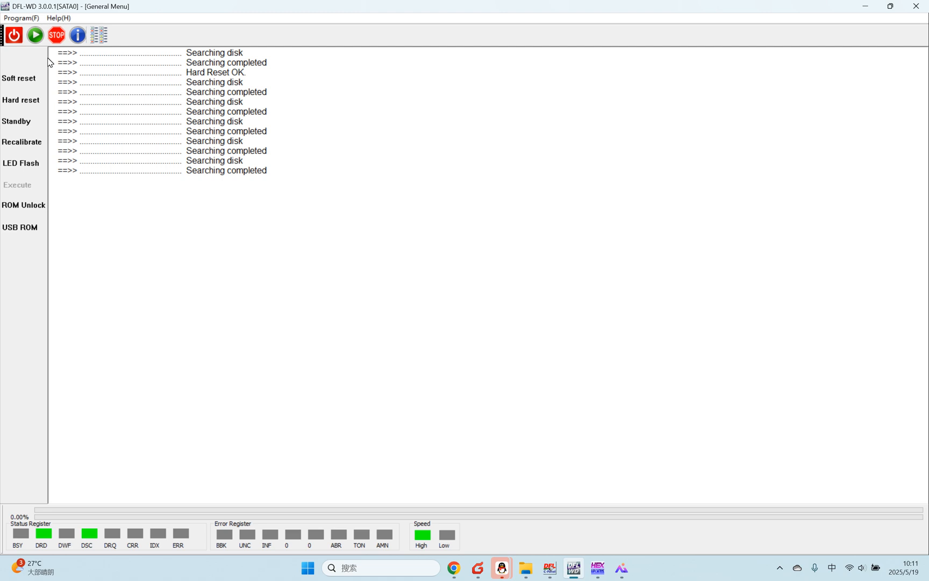
pyautogui.click(36, 35)
pyautogui.click(441, 256)
pyautogui.click(536, 422)
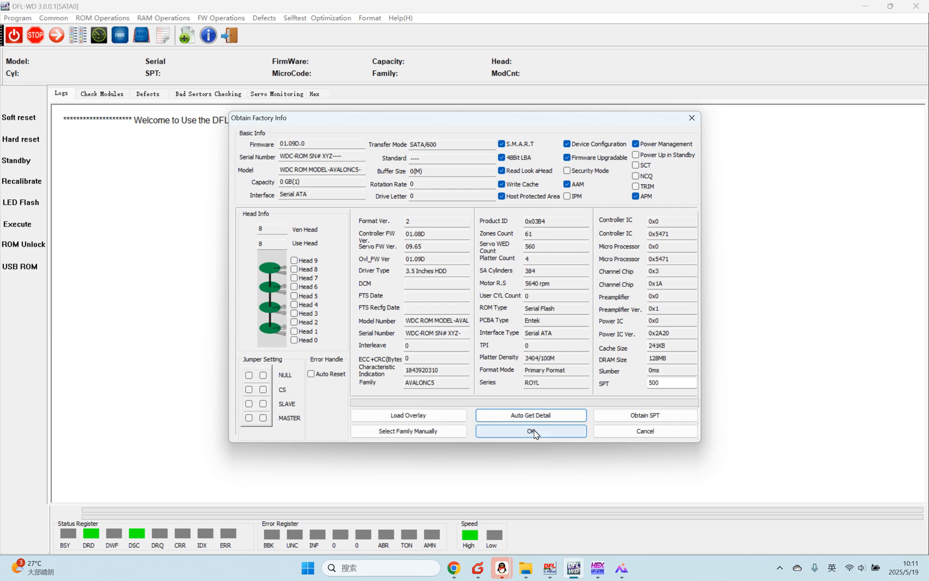
pyautogui.click(537, 434)
pyautogui.click(513, 393)
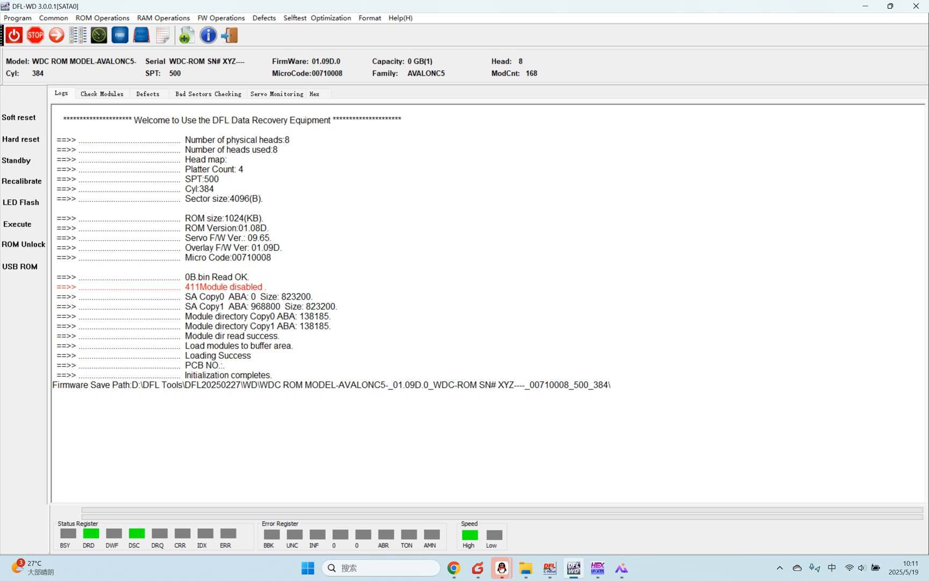
# Step: Sort the module list by ID and load the module directory from file 01 in the WD62PURX-78B2MY0 backup's Modules folder under Training U-disk
pyautogui.click(81, 110)
pyautogui.click(95, 112)
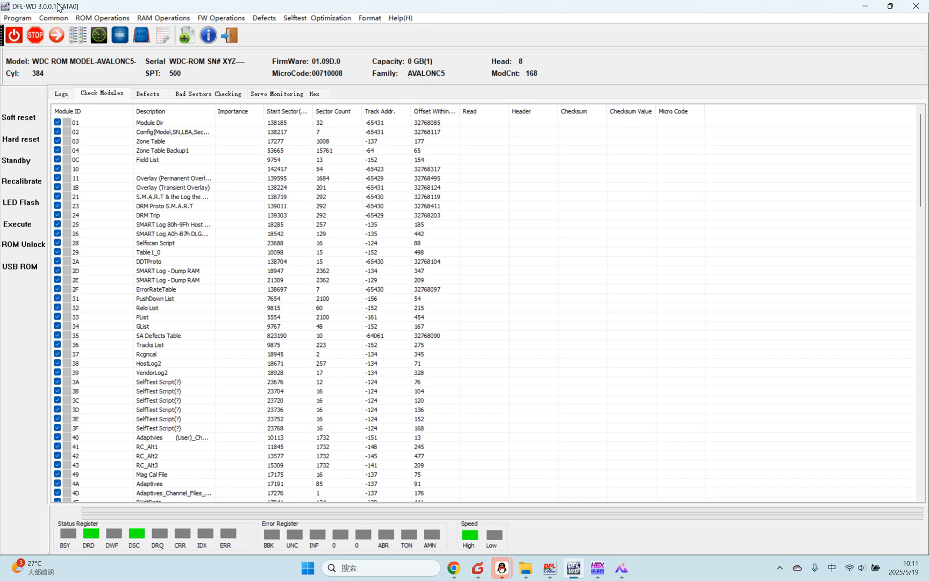
pyautogui.click(163, 18)
pyautogui.moveTo(207, 117)
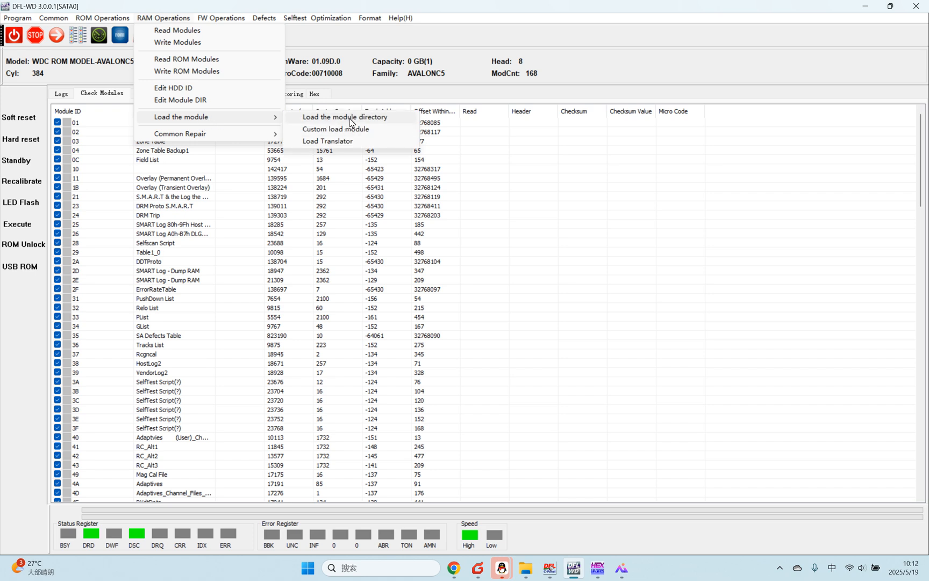
pyautogui.click(349, 117)
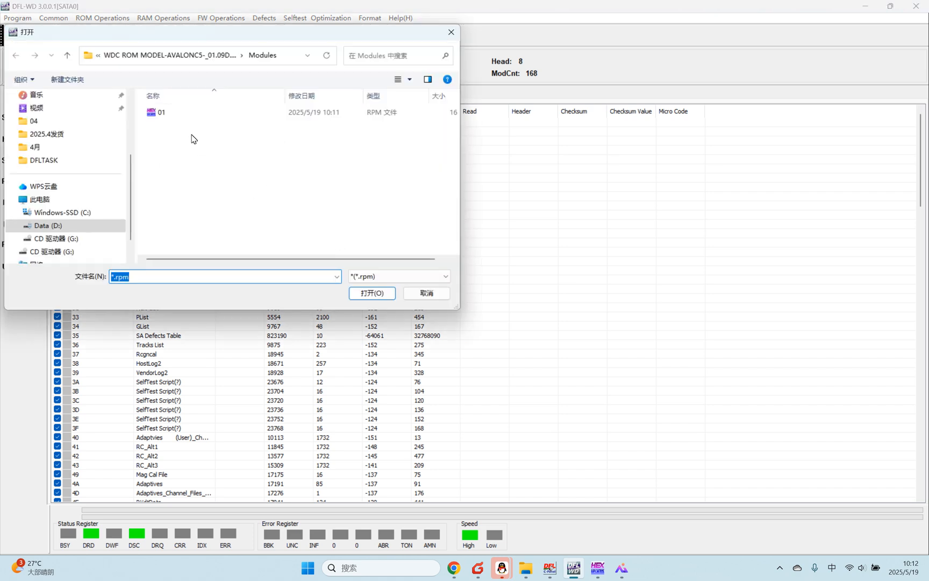
pyautogui.click(60, 226)
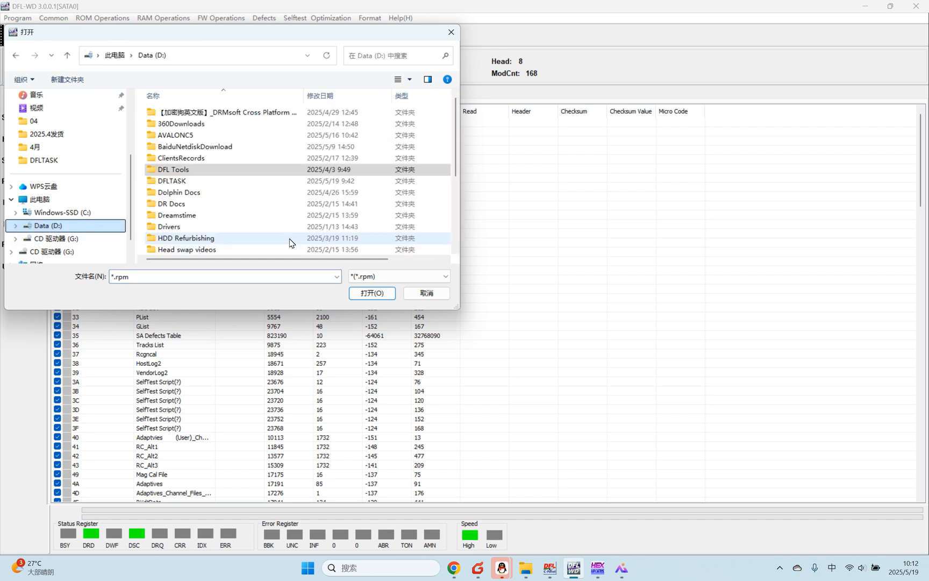
pyautogui.scroll(-4, 264, 215)
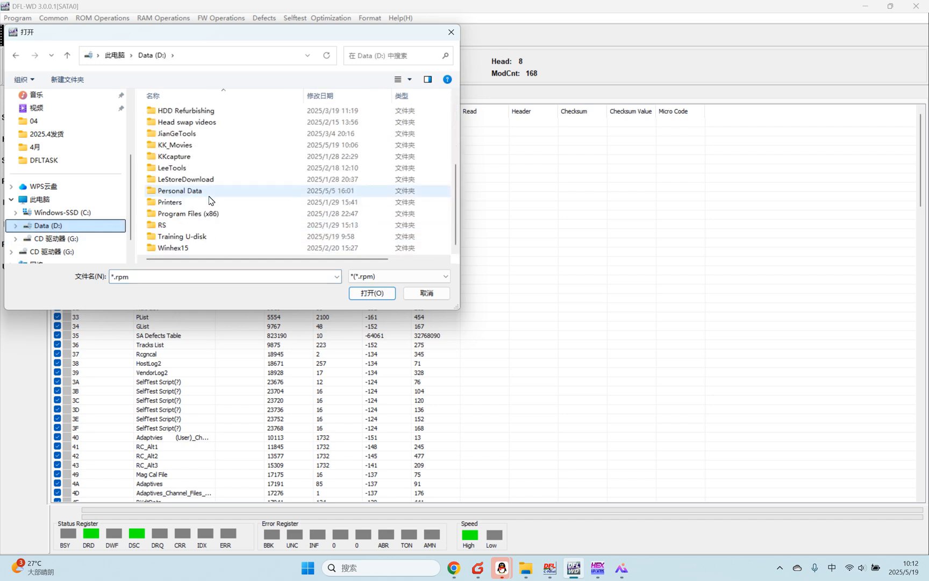
pyautogui.doubleClick(198, 239)
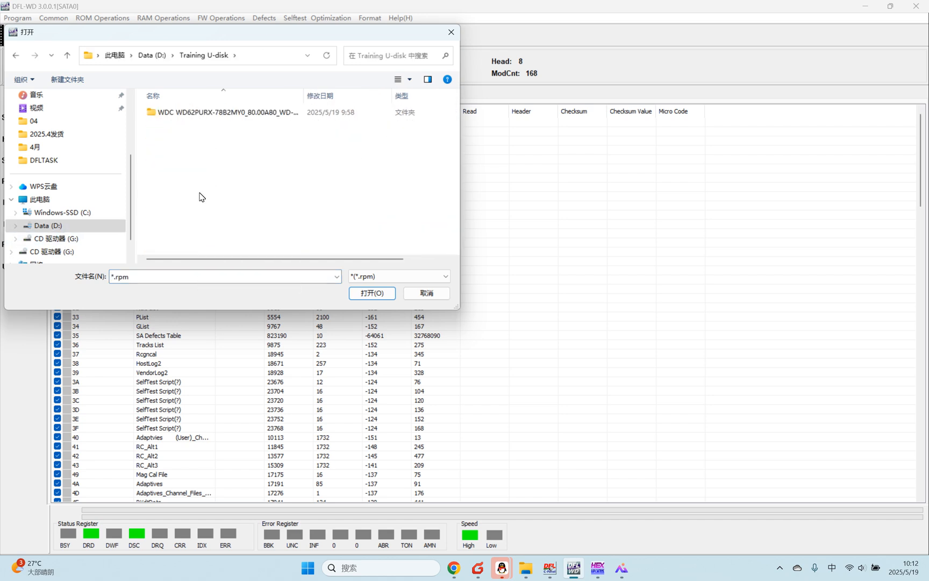
pyautogui.doubleClick(223, 113)
pyautogui.doubleClick(225, 114)
pyautogui.click(180, 113)
pyautogui.doubleClick(180, 113)
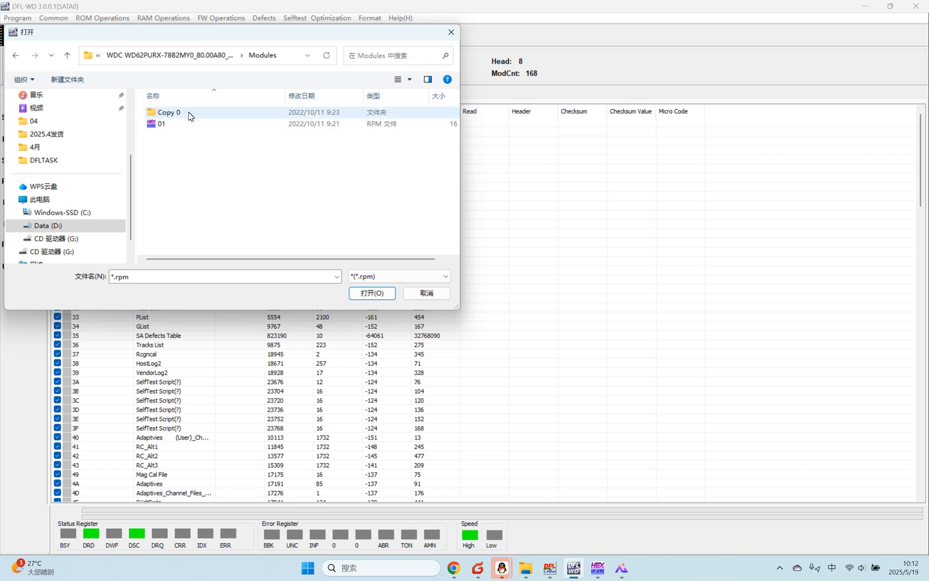
pyautogui.doubleClick(165, 126)
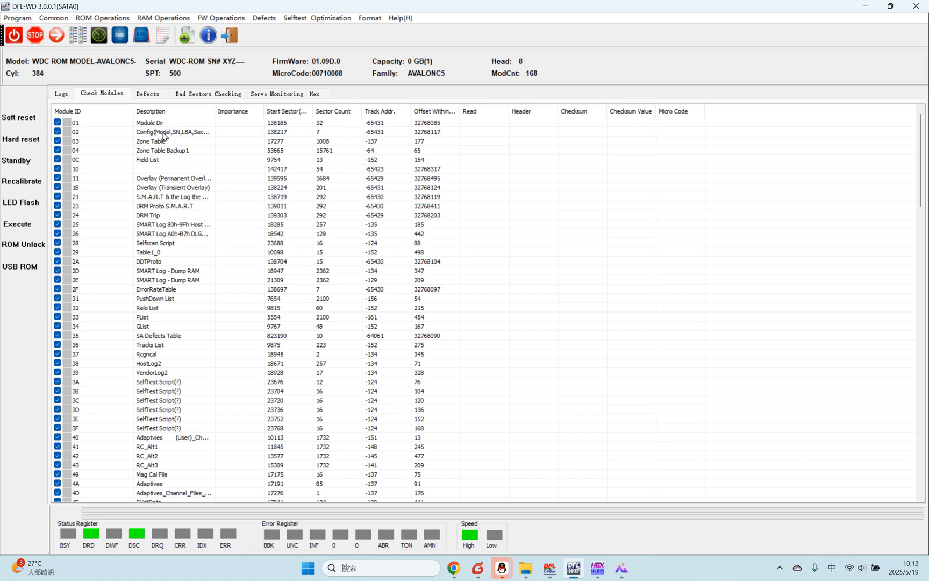
# Step: Check the log for the result of loading the module directory and return to the module list
pyautogui.click(61, 94)
pyautogui.moveTo(253, 404); pyautogui.dragTo(67, 409)
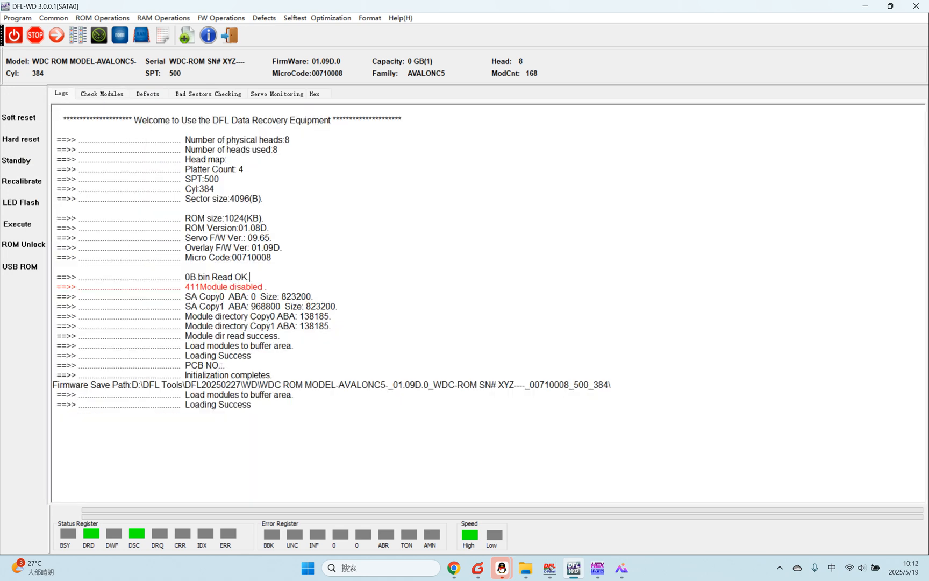
pyautogui.click(102, 94)
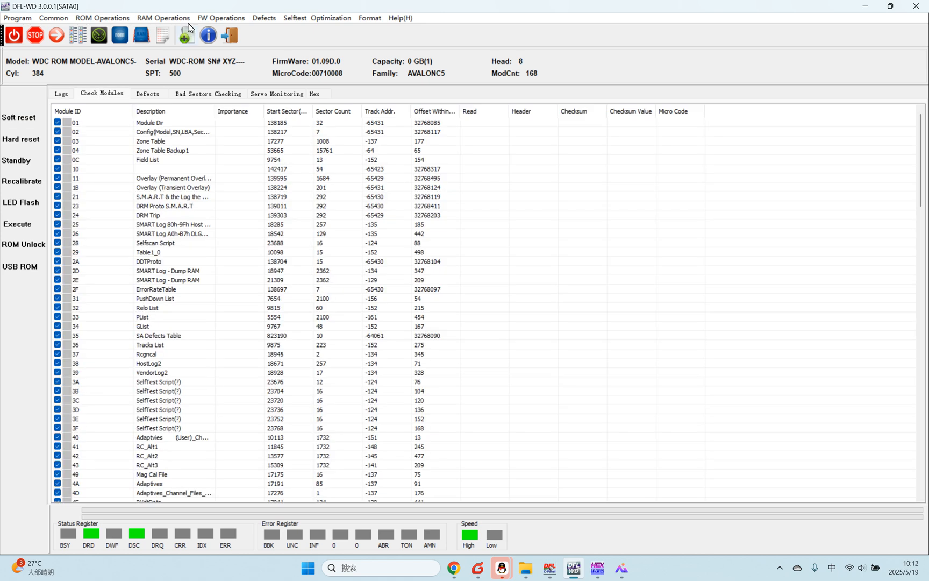
# Step: Set up a module write with a new source path, browsing to the WD62PURX-78B2MY0 backup's Modules folder under Training U-disk
pyautogui.click(221, 18)
pyautogui.moveTo(291, 42)
pyautogui.click(374, 54)
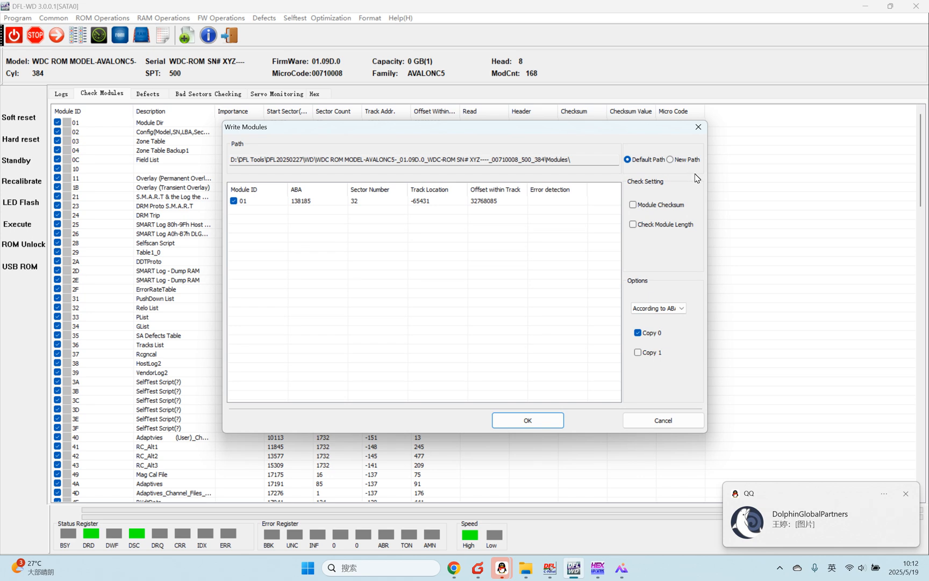
pyautogui.click(672, 159)
pyautogui.scroll(-4, 449, 385)
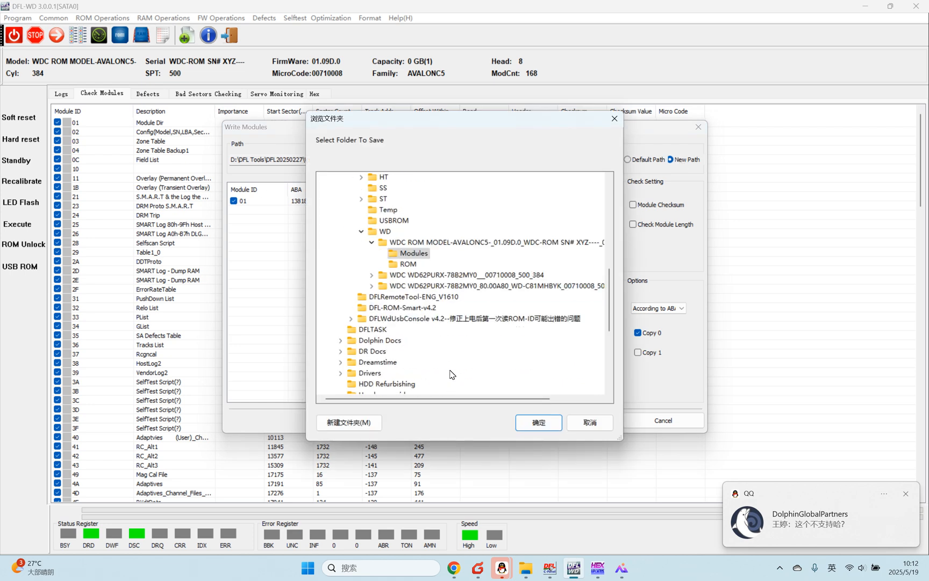
pyautogui.scroll(-6, 451, 369)
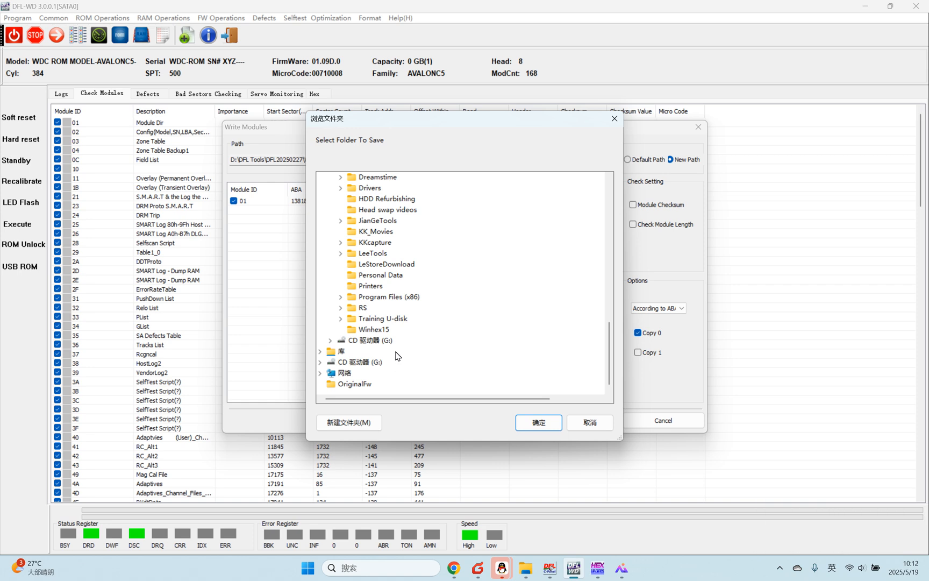
pyautogui.click(403, 318)
pyautogui.click(462, 330)
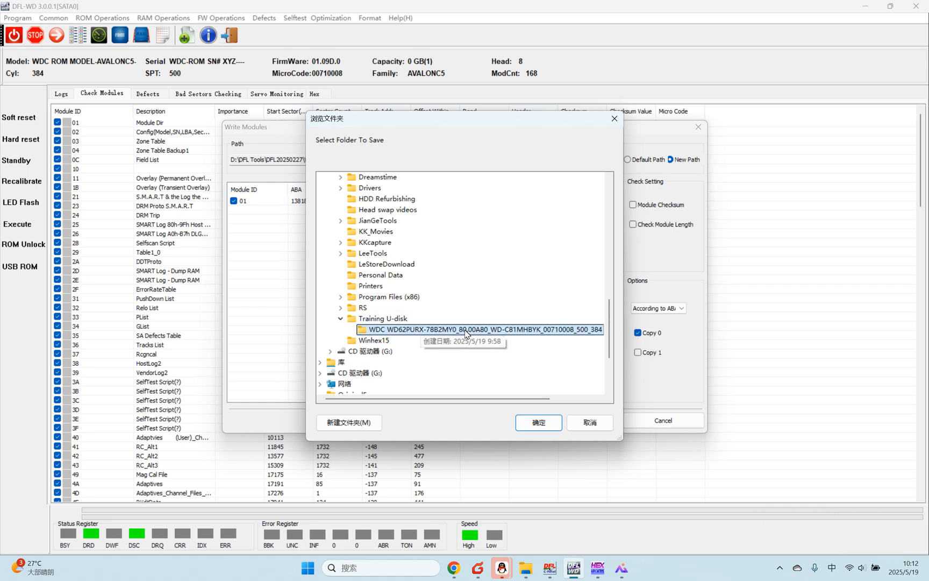
pyautogui.click(397, 313)
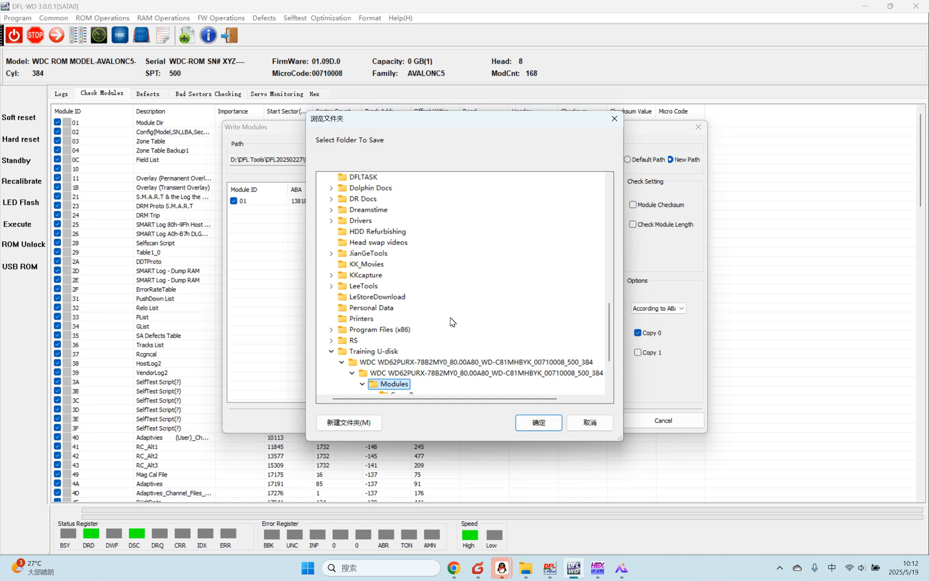
pyautogui.scroll(-2, 449, 336)
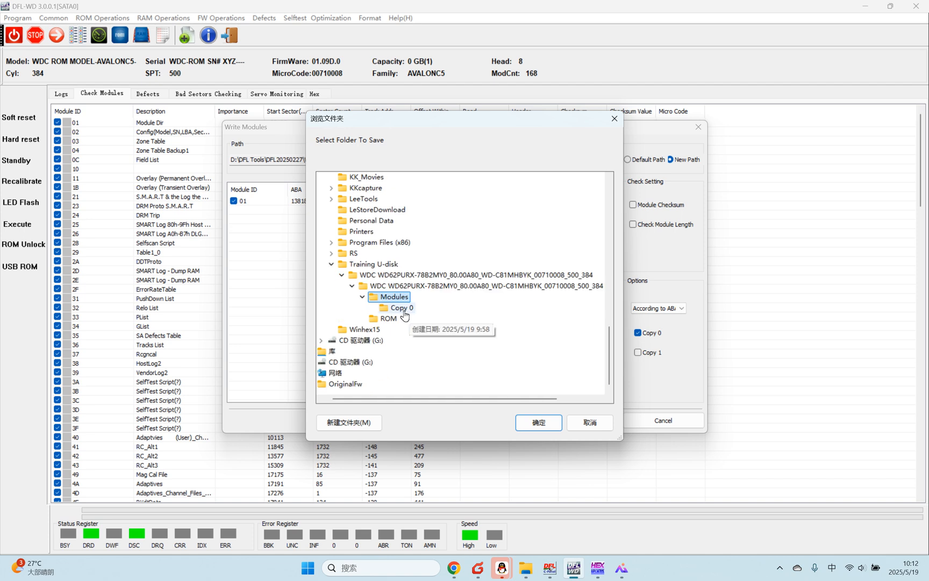
# Step: Switch to File Explorer to examine the backup's Modules folder contents, and return to the source folder selection in DFL-WD
pyautogui.click(526, 571)
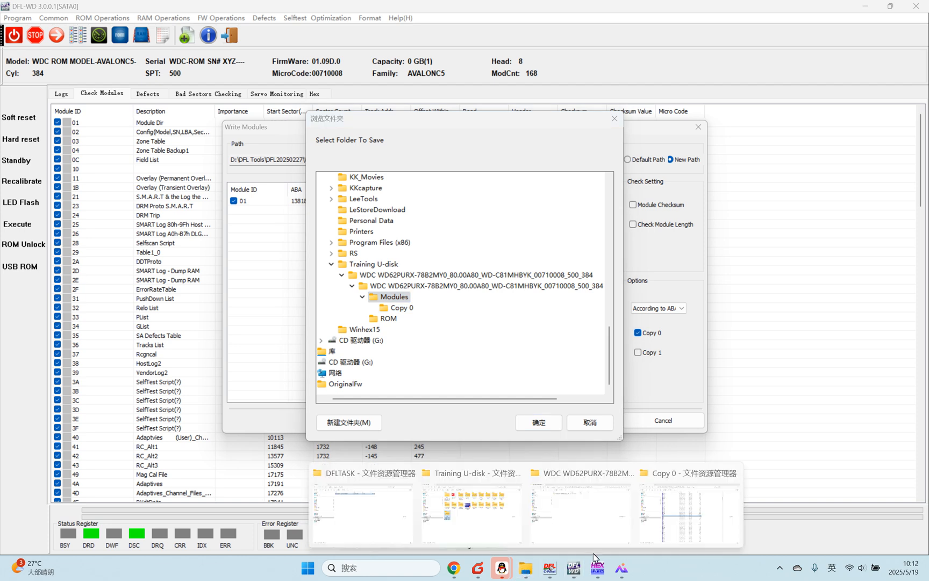
pyautogui.click(761, 512)
pyautogui.moveTo(520, 573)
pyautogui.click(769, 524)
pyautogui.click(456, 34)
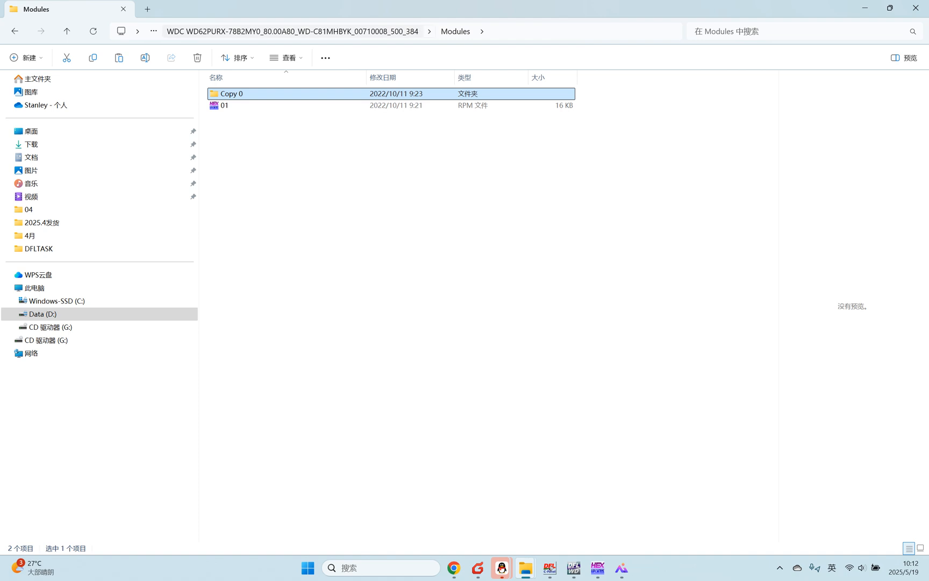
pyautogui.click(574, 568)
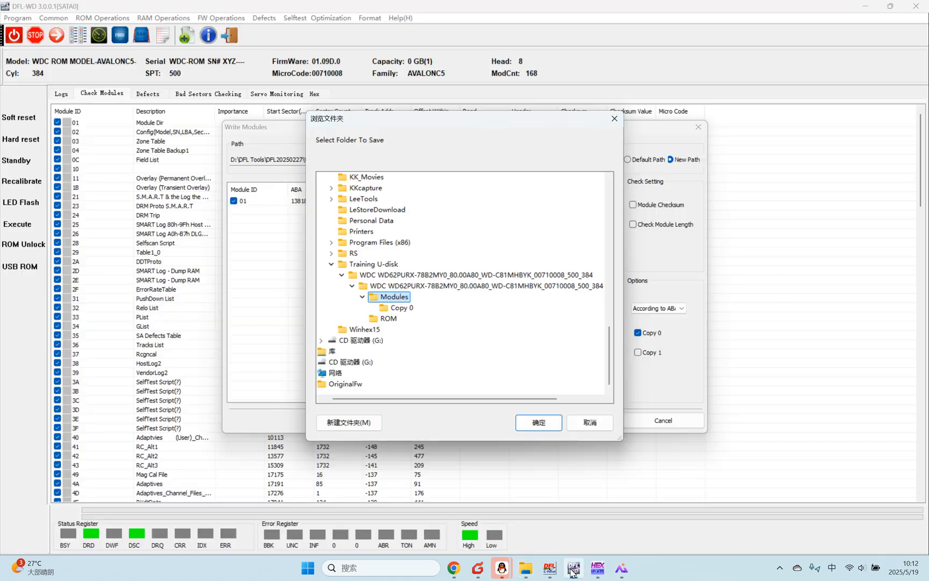
# Step: Choose the Copy 0 folder as the source, sort its modules by ID and write them all to Copy 0, following the log
pyautogui.click(401, 309)
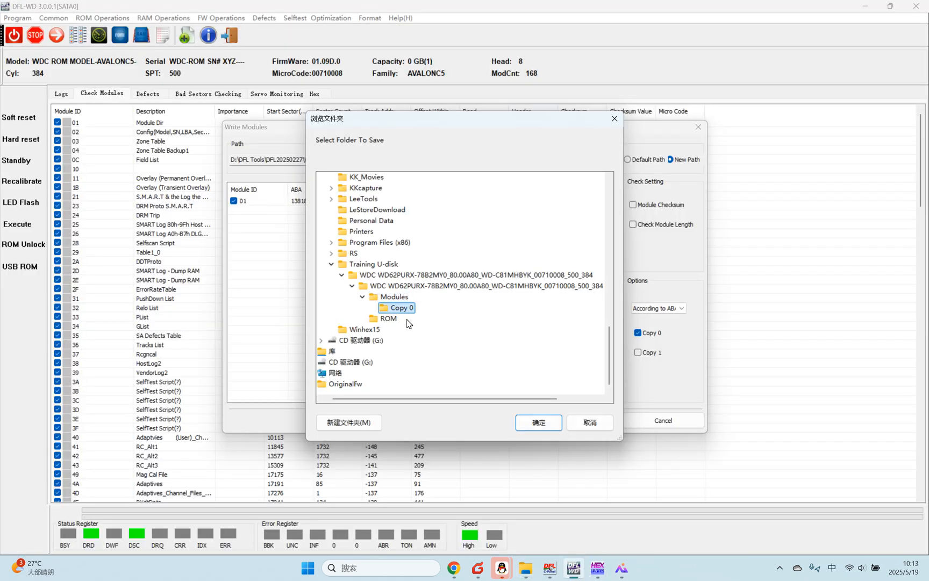
pyautogui.click(539, 424)
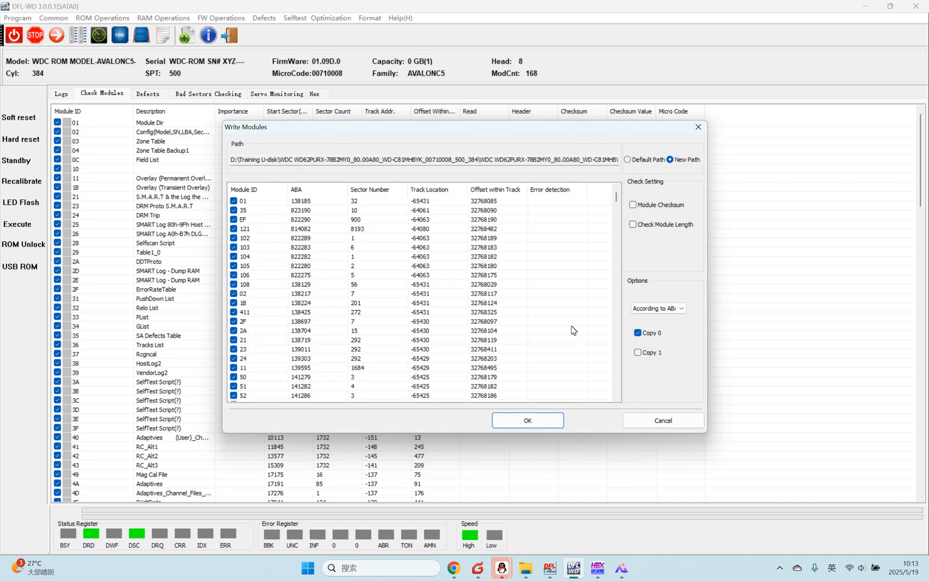
pyautogui.click(257, 191)
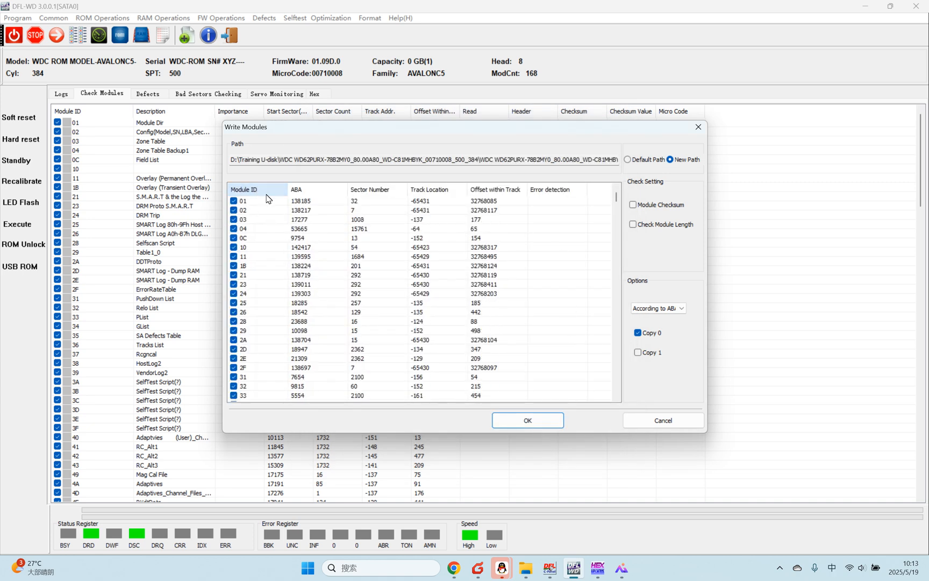
pyautogui.click(542, 421)
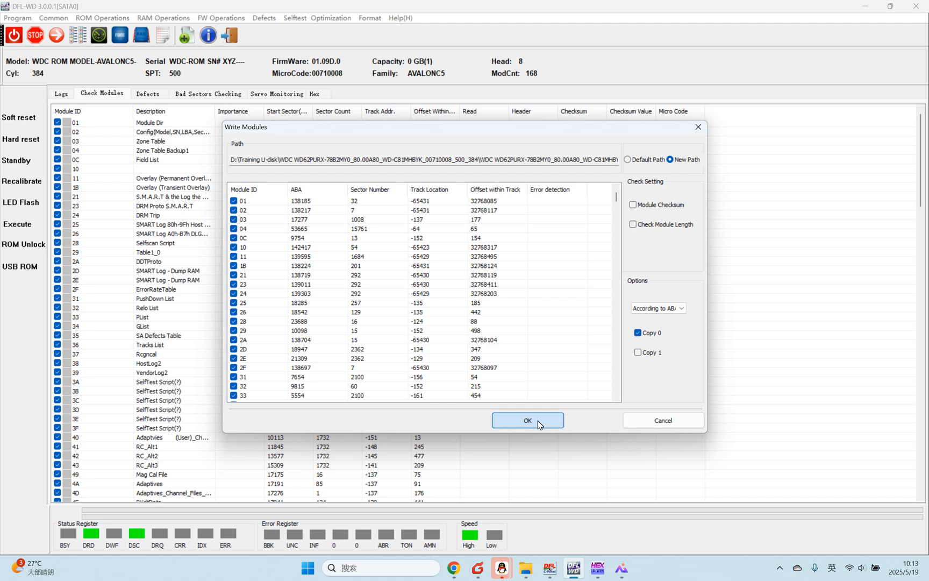
pyautogui.click(62, 95)
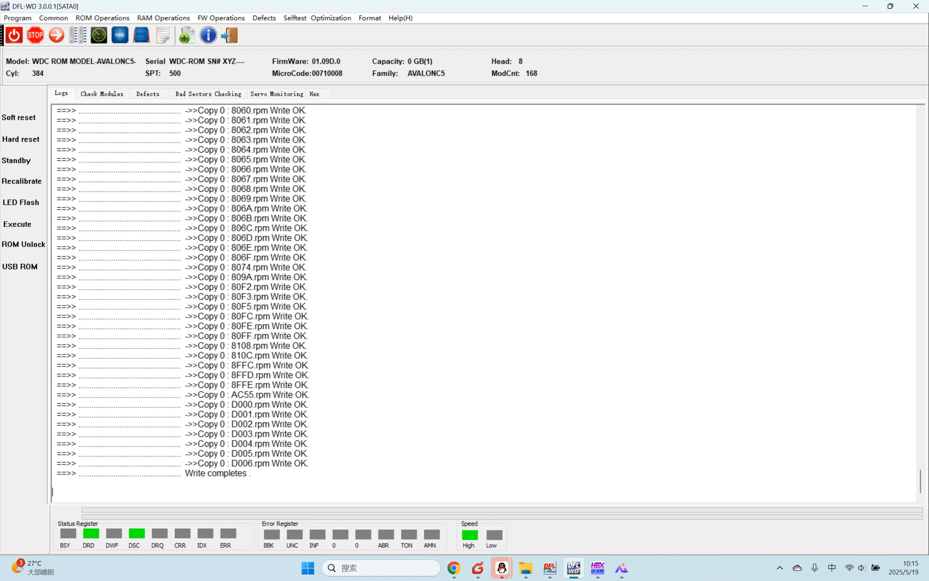
# Step: Restart the drive's firmware and re-enter the WD utility, getting the factory details automatically and accepting them
pyautogui.click(21, 223)
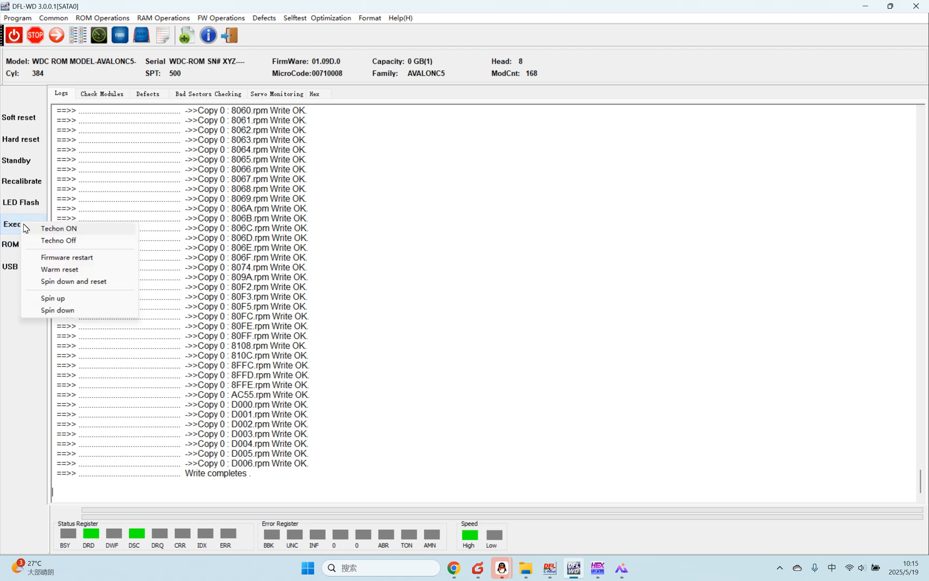
pyautogui.click(79, 256)
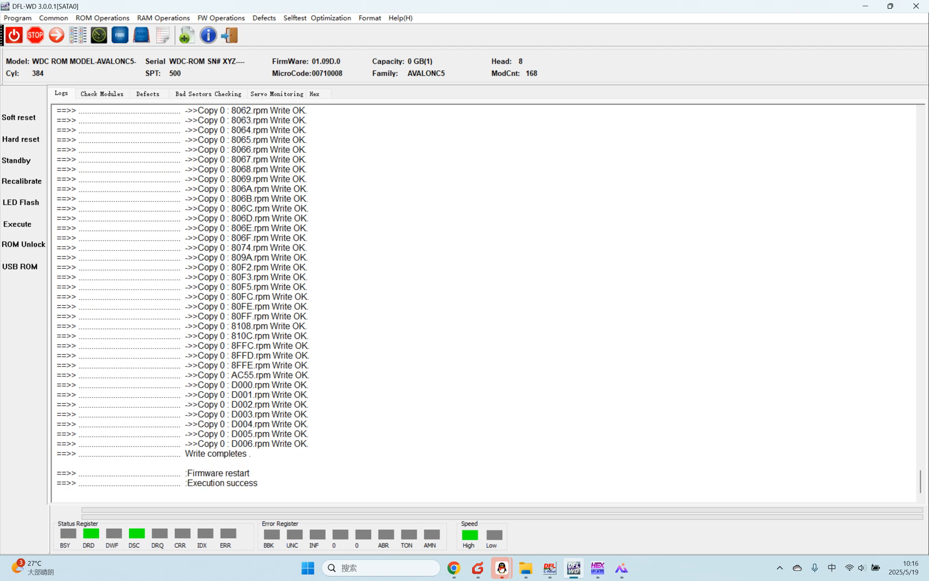
pyautogui.click(239, 38)
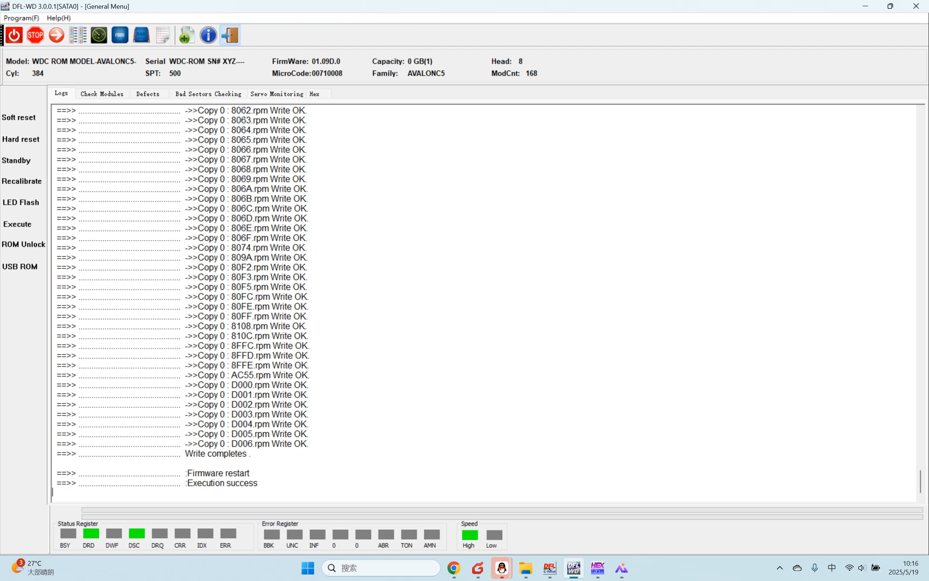
pyautogui.click(509, 263)
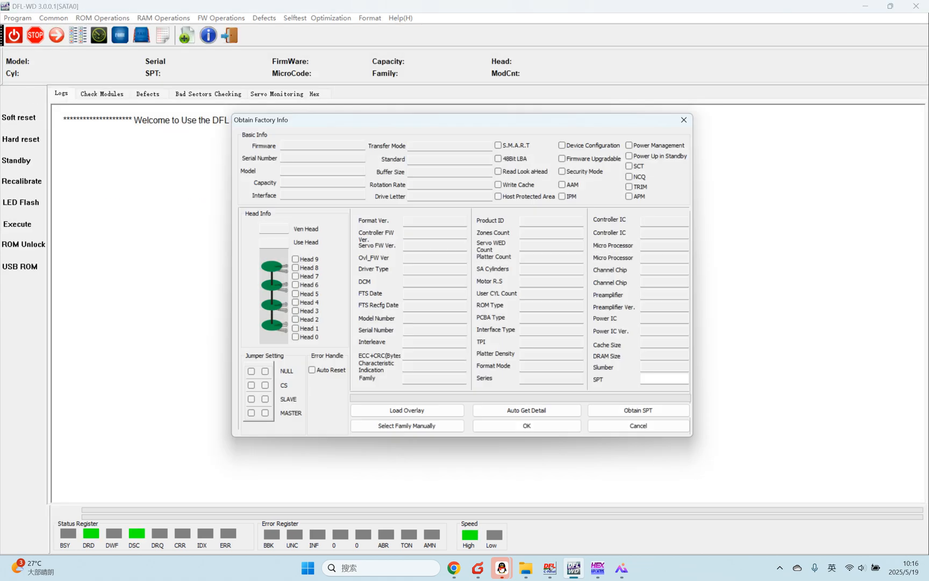
pyautogui.click(524, 416)
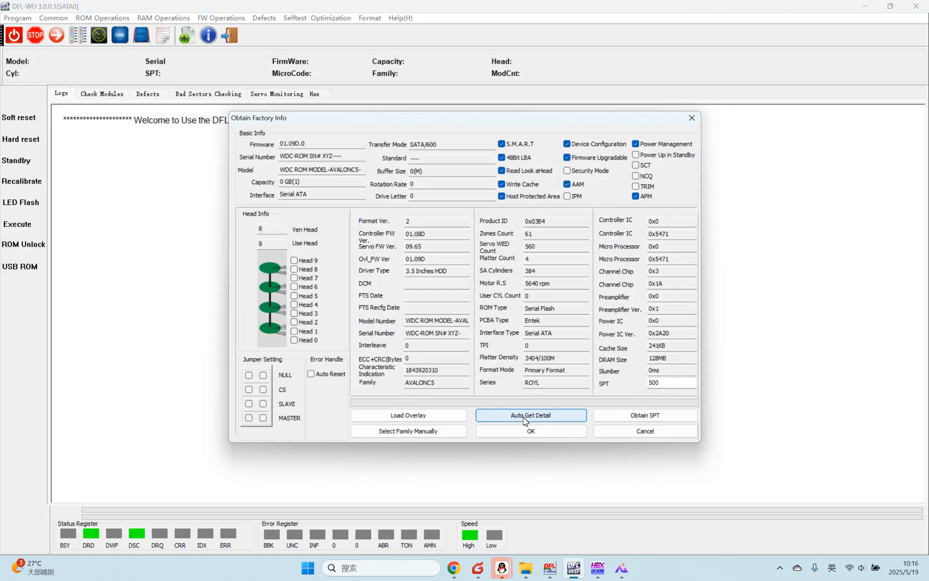
pyautogui.click(541, 429)
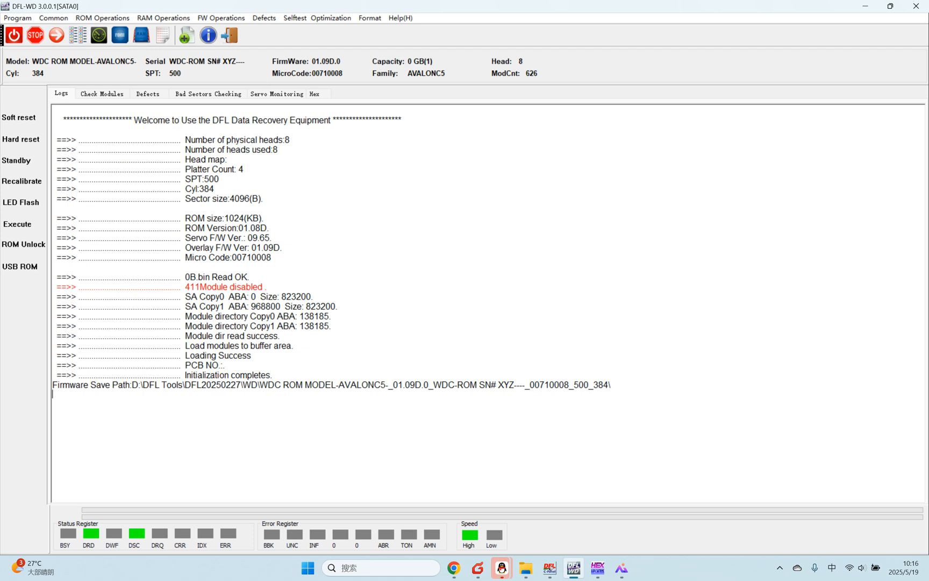
# Step: Sort the module list by ID and set up a module write that uses a new source path
pyautogui.click(102, 94)
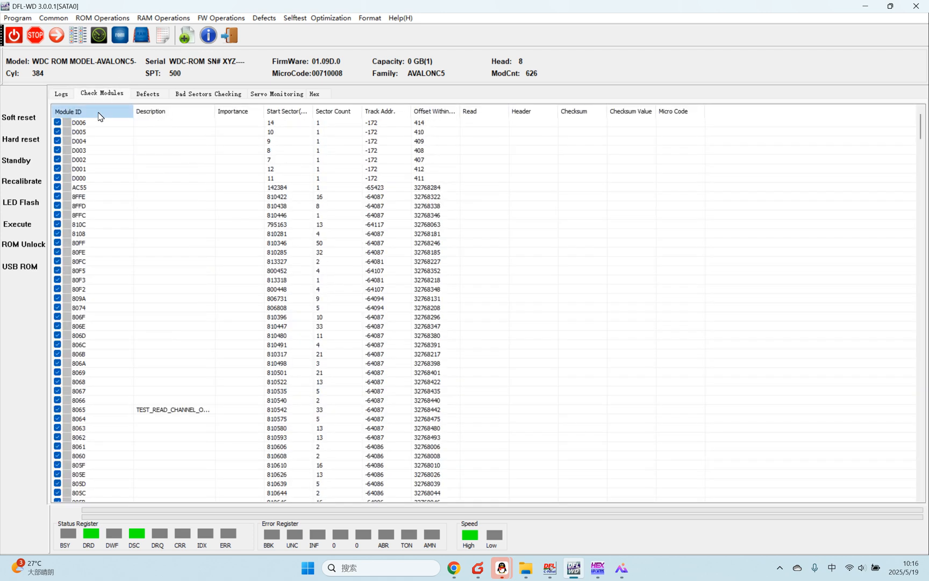
pyautogui.click(231, 18)
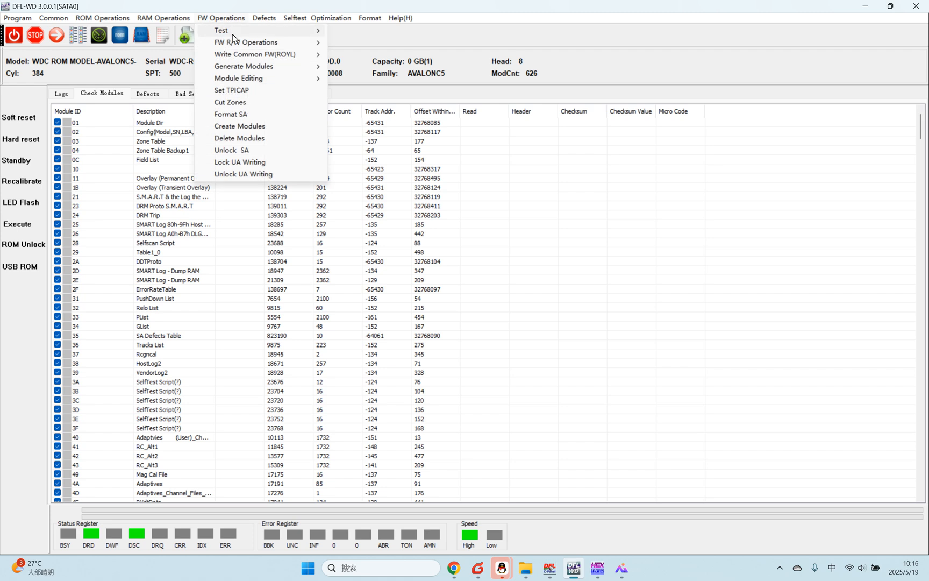
pyautogui.moveTo(252, 47)
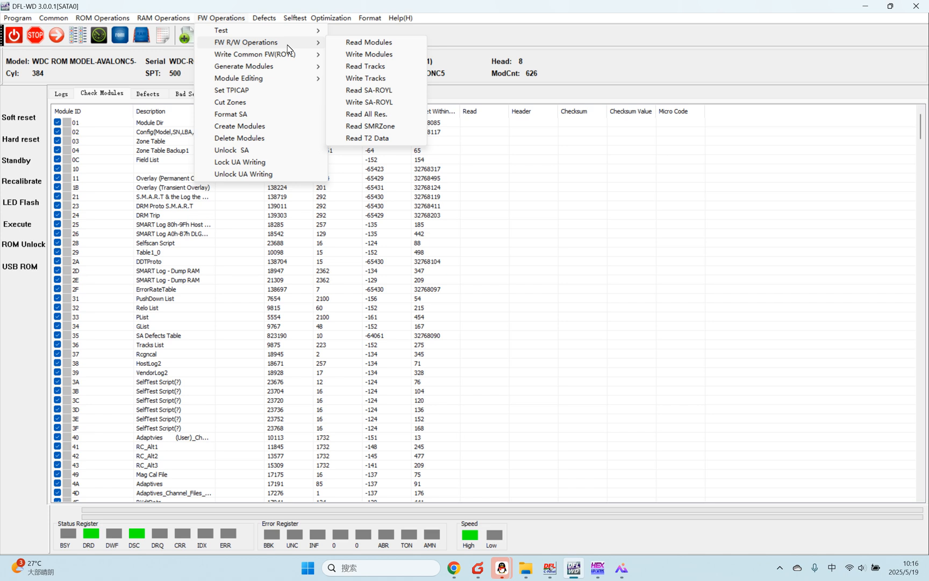
pyautogui.click(370, 54)
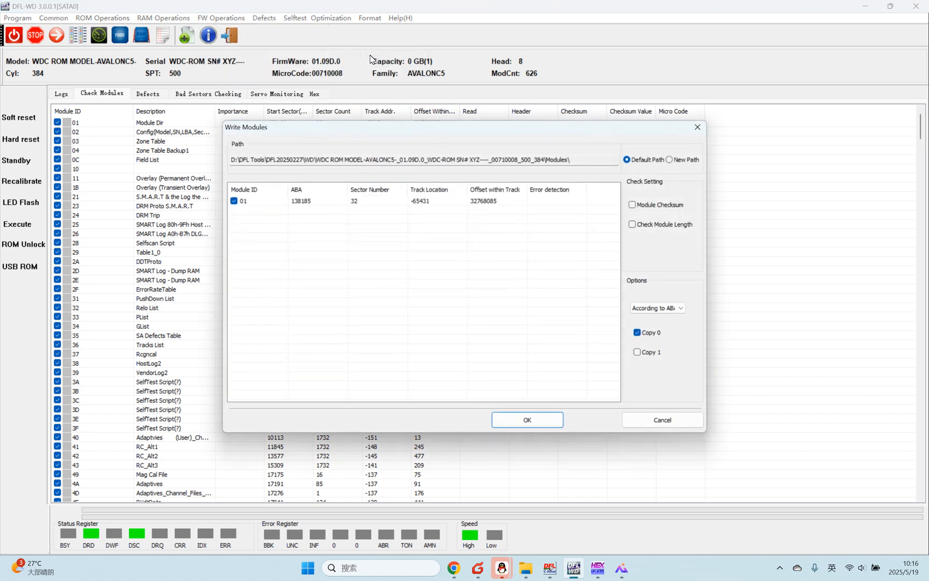
pyautogui.click(670, 160)
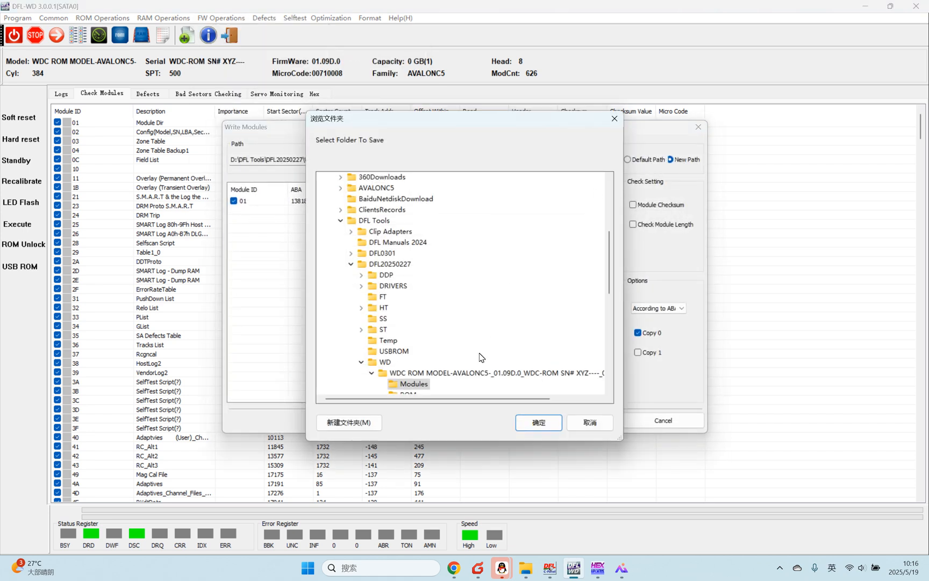
# Step: Choose the desktop's OriginalFw folder as the source and write all its modules to Copy 0
pyautogui.scroll(-3, 483, 344)
pyautogui.scroll(2, 481, 333)
pyautogui.scroll(2, 480, 334)
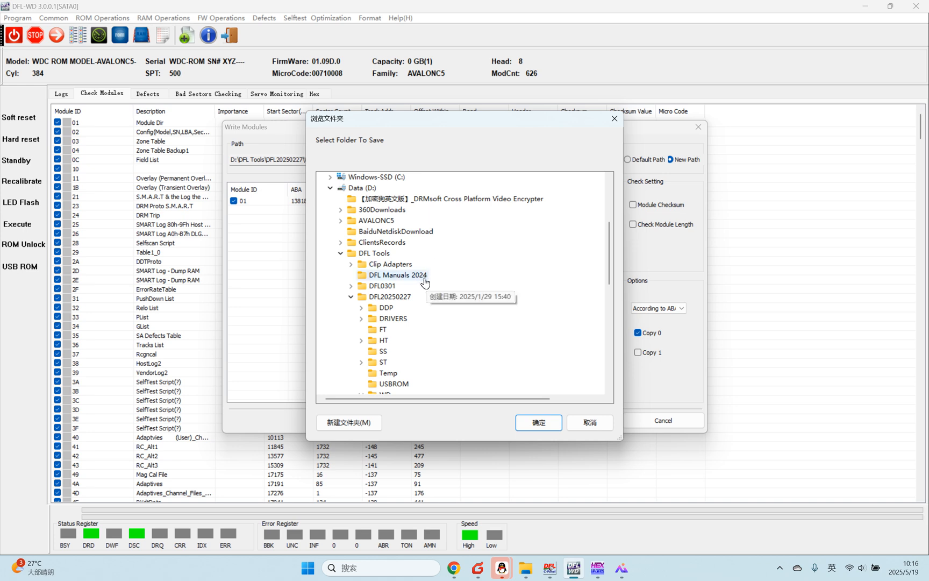
pyautogui.scroll(2, 422, 289)
pyautogui.scroll(2, 422, 289)
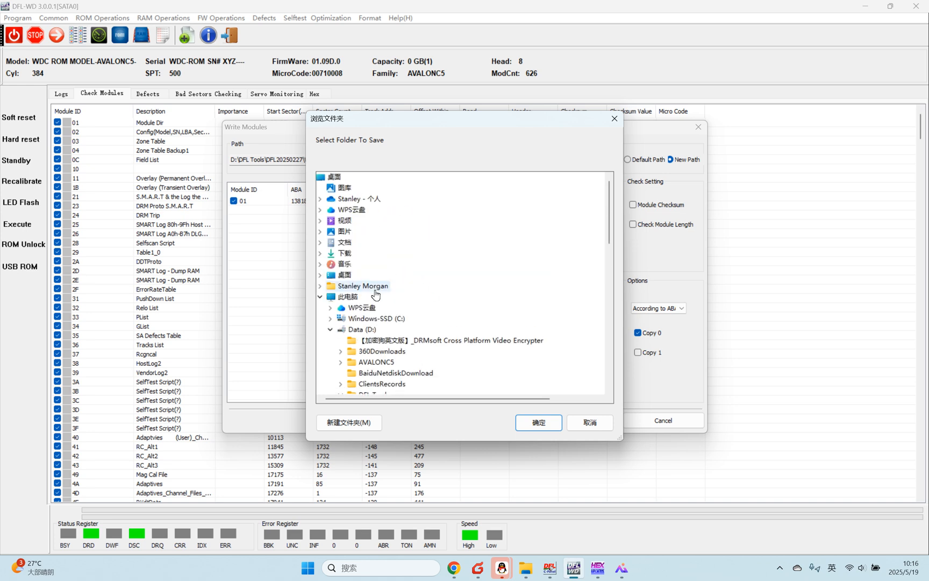
pyautogui.click(347, 274)
pyautogui.click(365, 286)
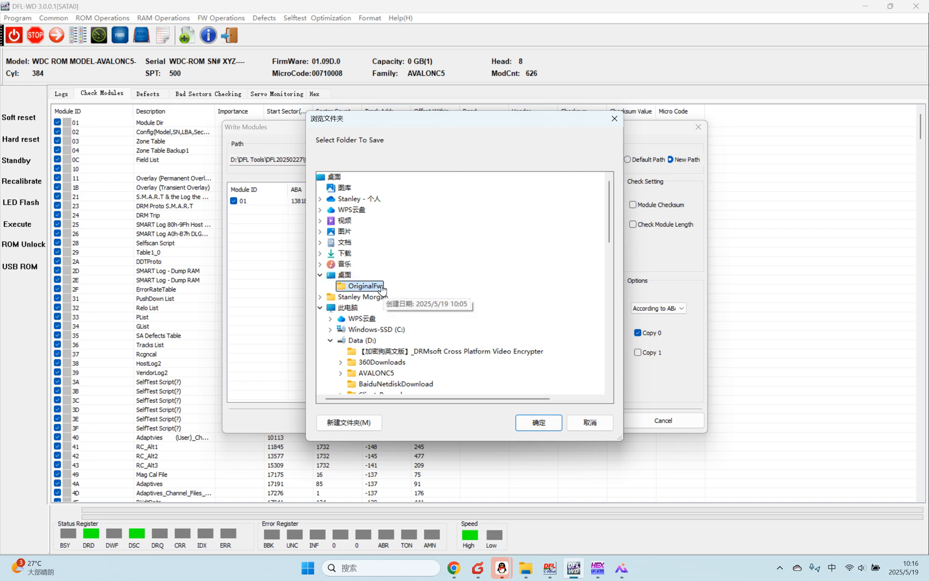
pyautogui.click(538, 422)
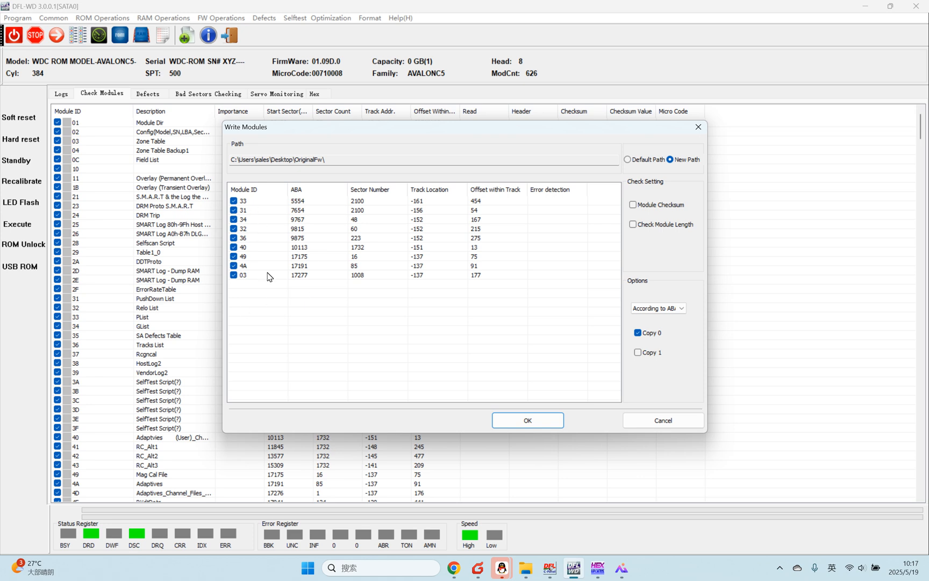
pyautogui.click(516, 420)
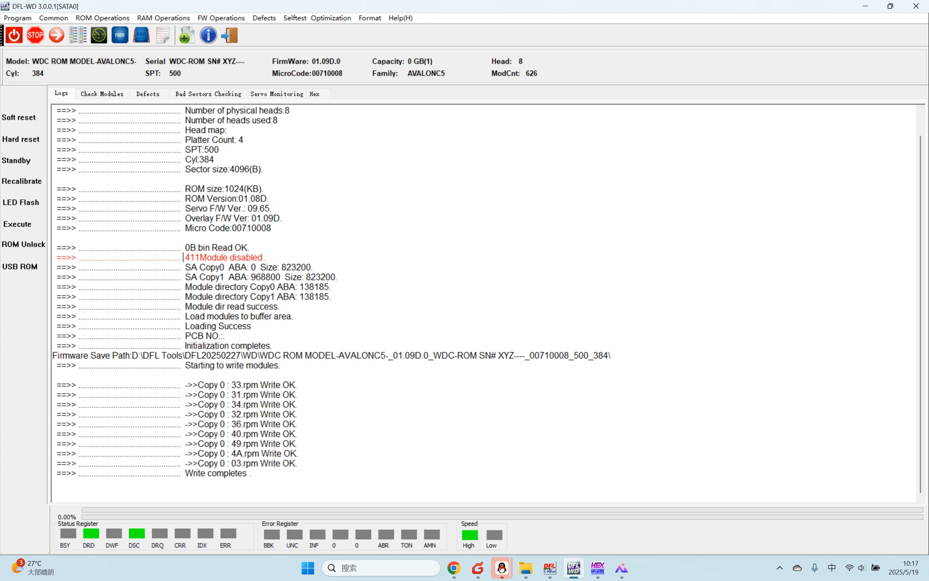
# Step: Find the module 411 status line in the log and enable module 411 in the ROM again
pyautogui.moveTo(183, 257); pyautogui.dragTo(269, 258)
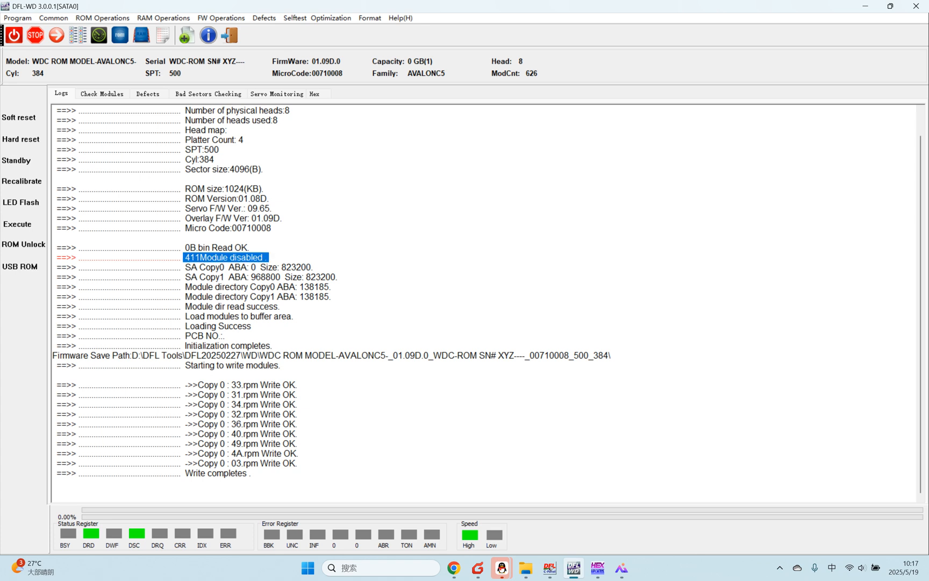
pyautogui.click(205, 266)
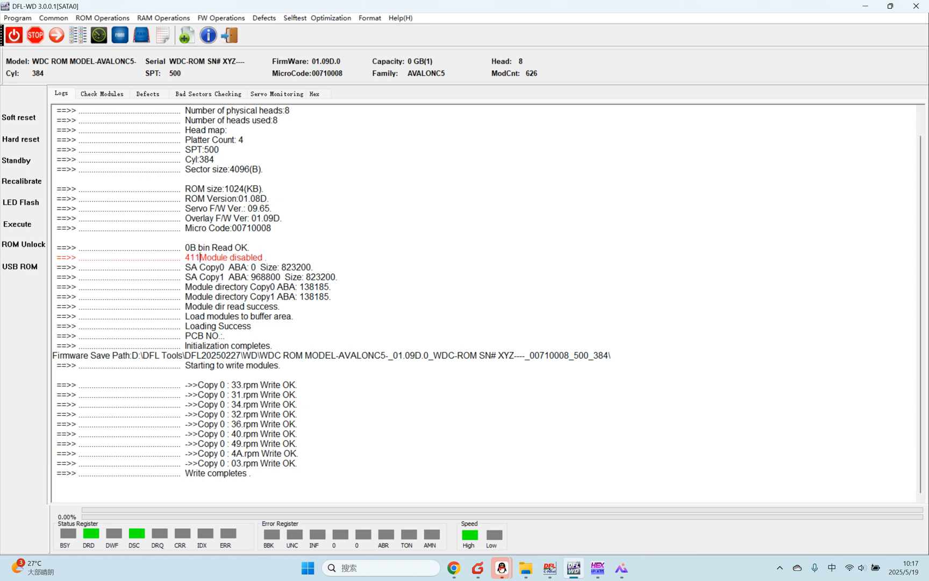
pyautogui.click(89, 19)
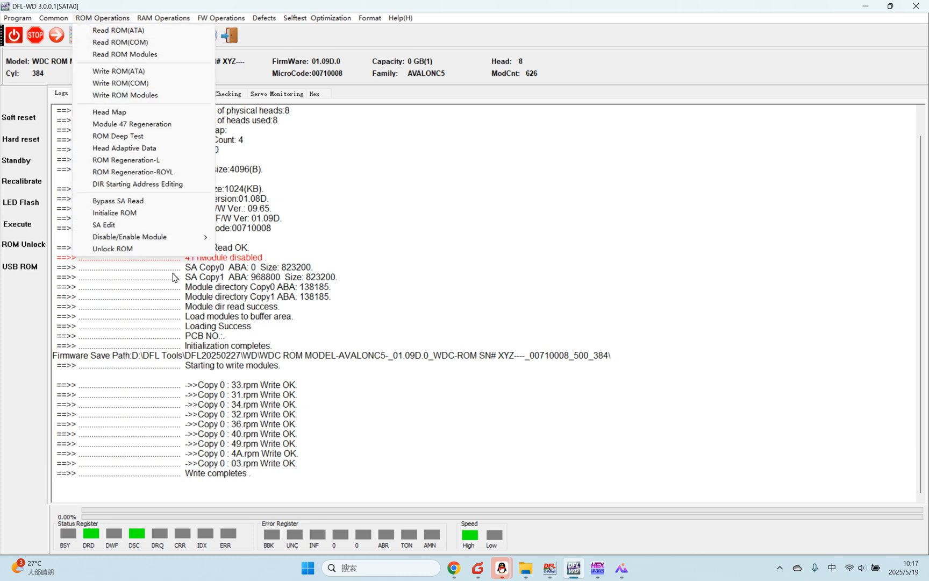
pyautogui.moveTo(163, 236)
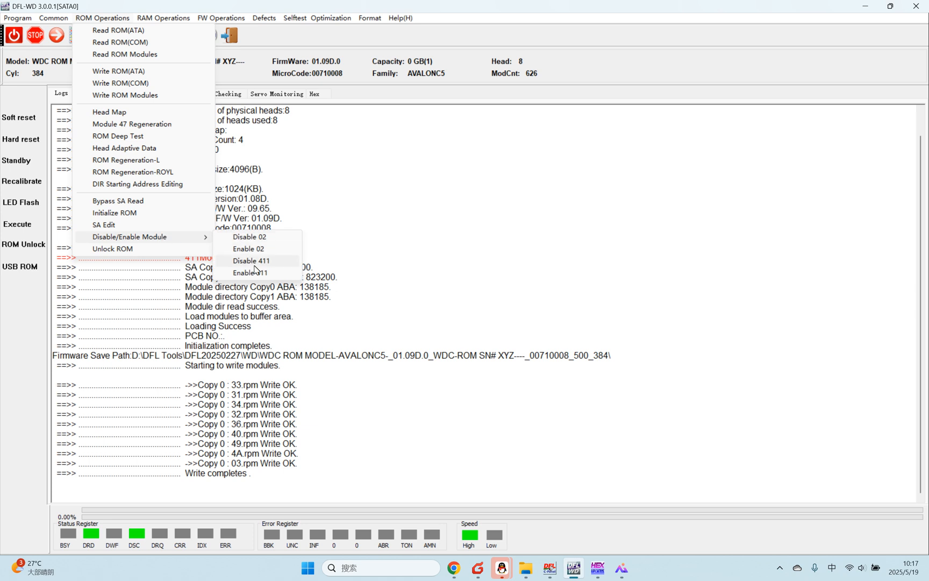
pyautogui.click(249, 273)
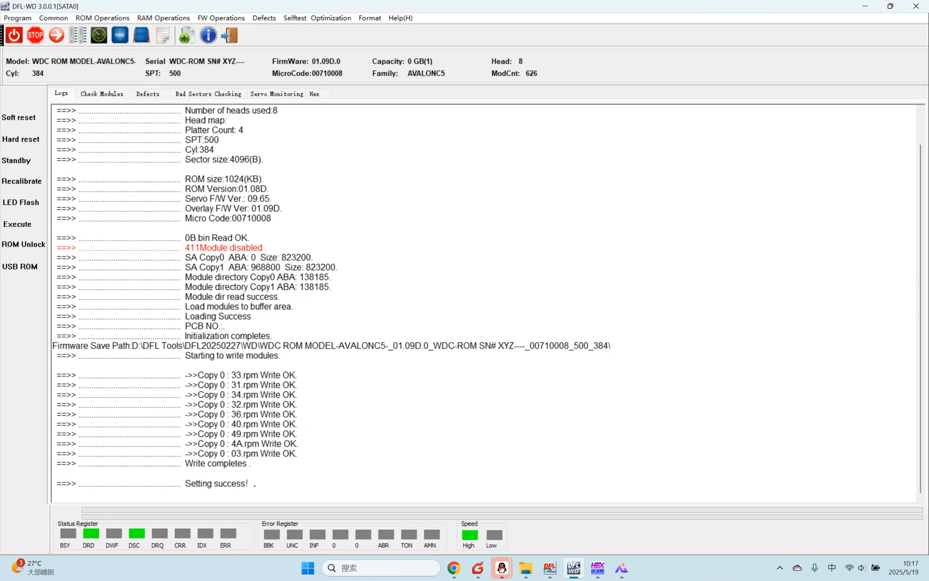
# Step: Restart the drive's firmware and re-enter the WD utility, automatically getting and accepting the factory details
pyautogui.click(22, 223)
pyautogui.click(53, 258)
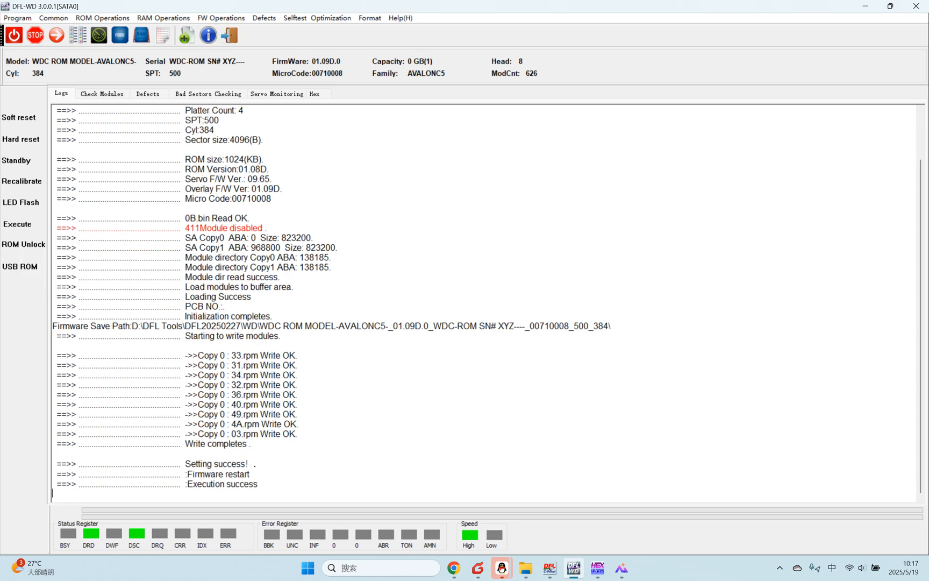
pyautogui.click(234, 35)
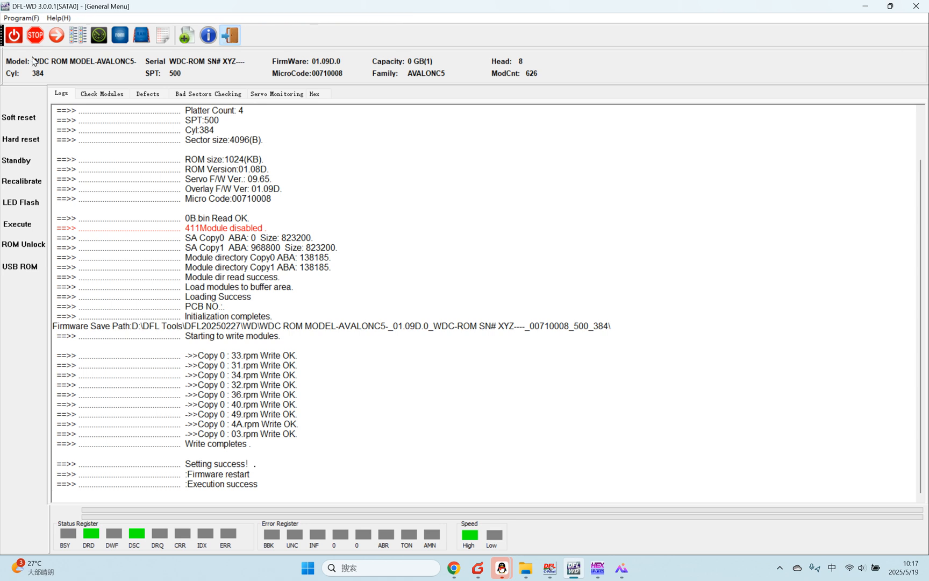
pyautogui.click(35, 35)
pyautogui.click(465, 256)
pyautogui.click(549, 416)
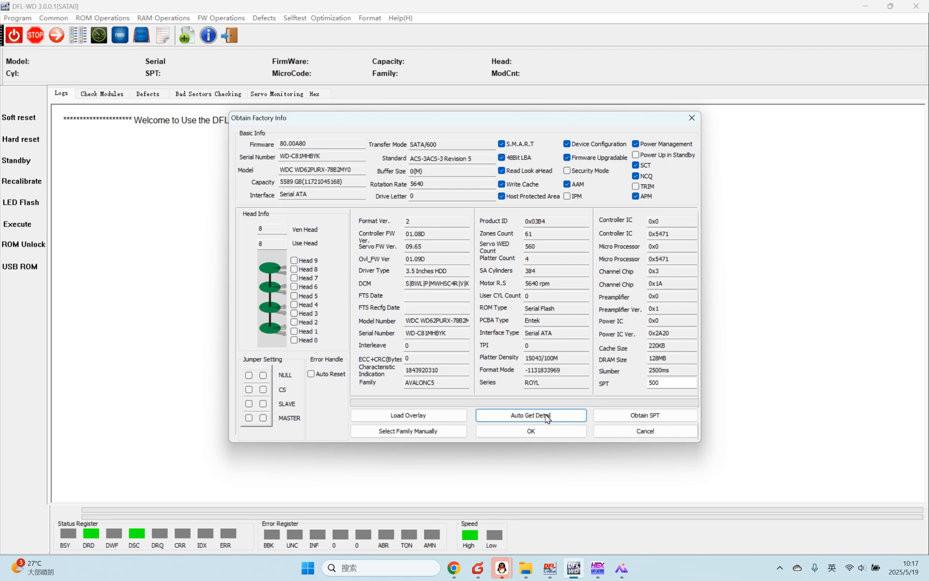
pyautogui.click(531, 431)
pyautogui.click(525, 398)
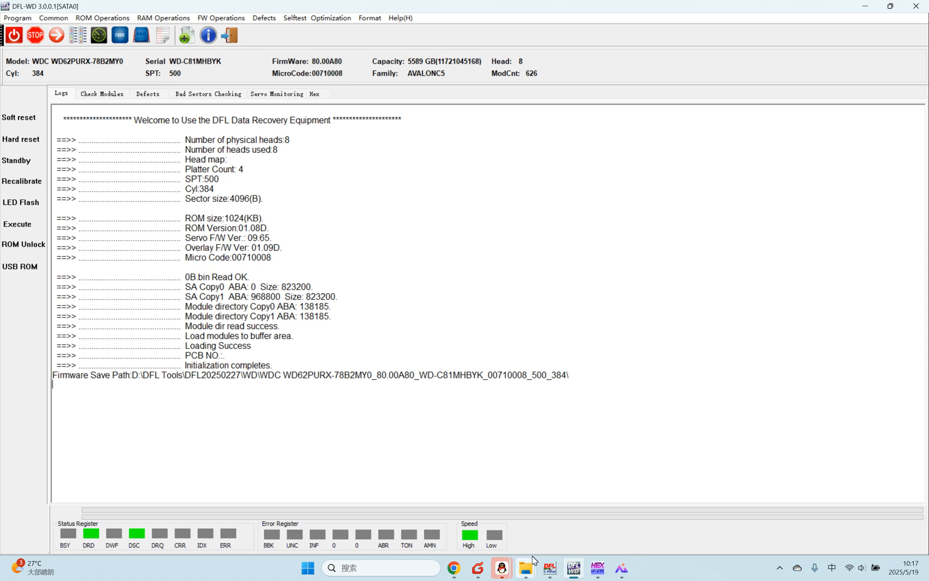
# Step: Switch to DFL cPanel, launch the DDP program for SATA0 and create a new project for the repaired drive
pyautogui.click(547, 570)
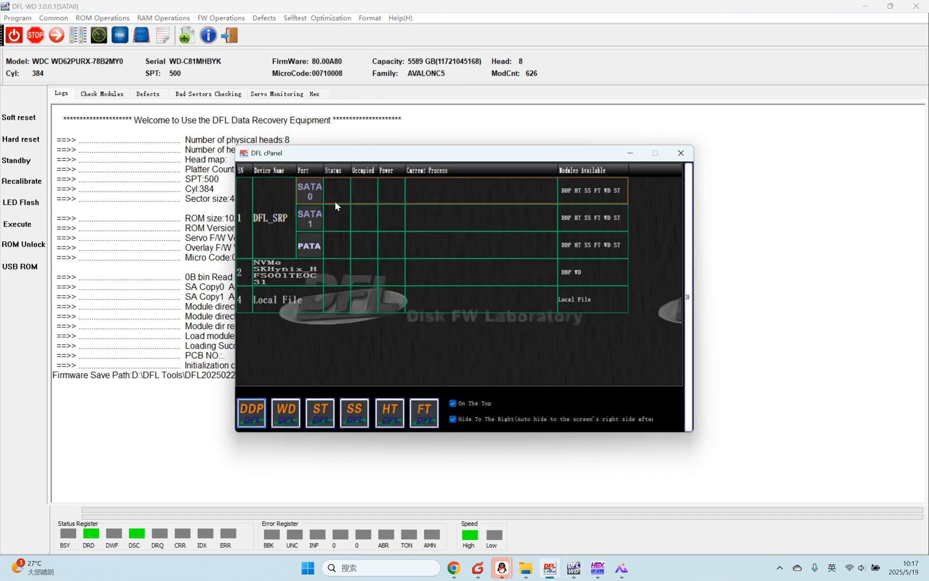
pyautogui.click(251, 424)
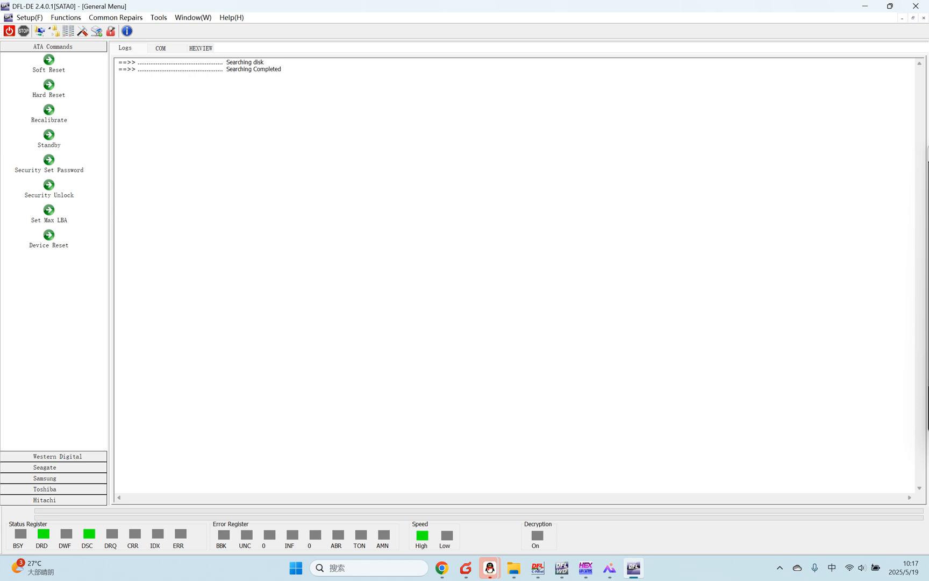
pyautogui.click(49, 31)
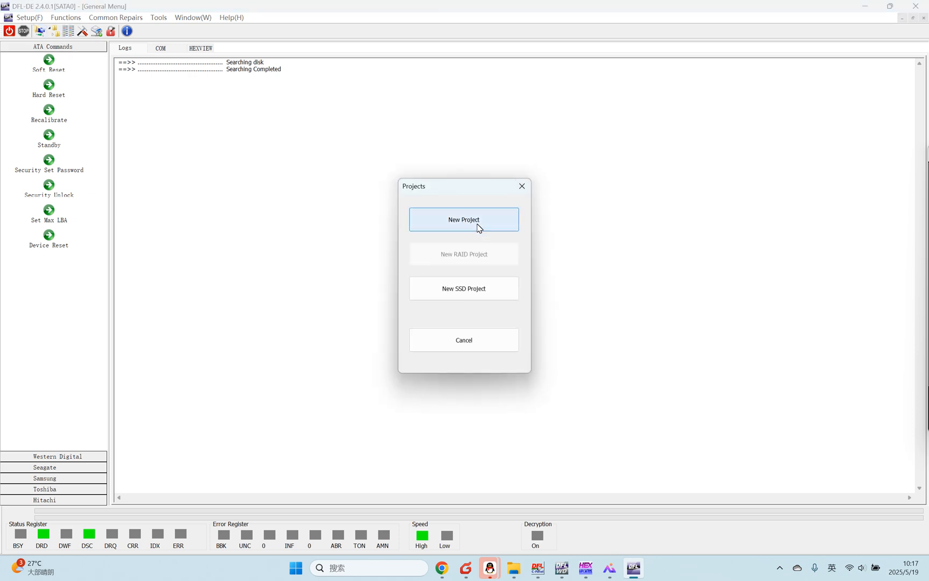
pyautogui.click(496, 225)
pyautogui.click(638, 395)
pyautogui.click(638, 395)
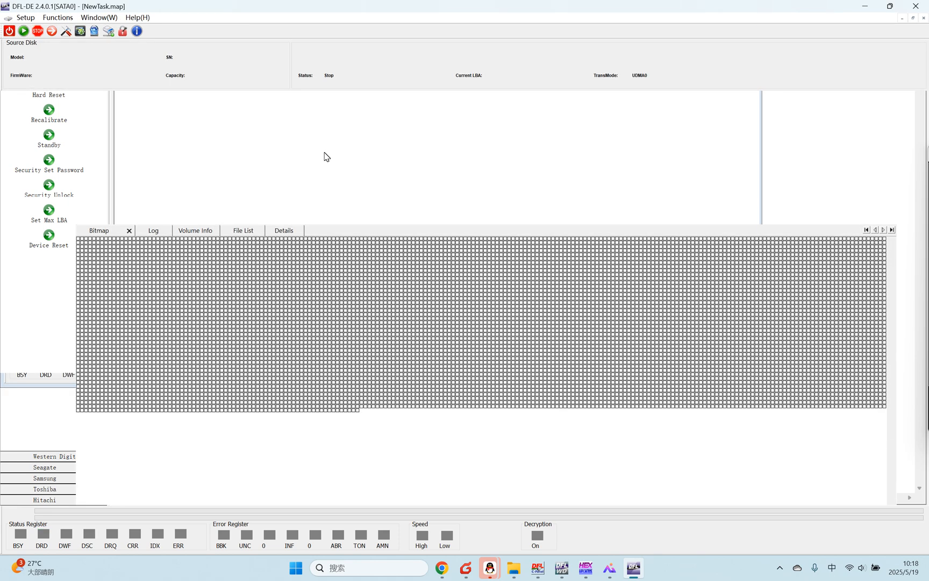
# Step: Expand the NTFS partition's Root folder, widen the directory tree and examine the SAM-WD1961, QUANTUM and Phison folders and the folder recovery options
pyautogui.doubleClick(56, 129)
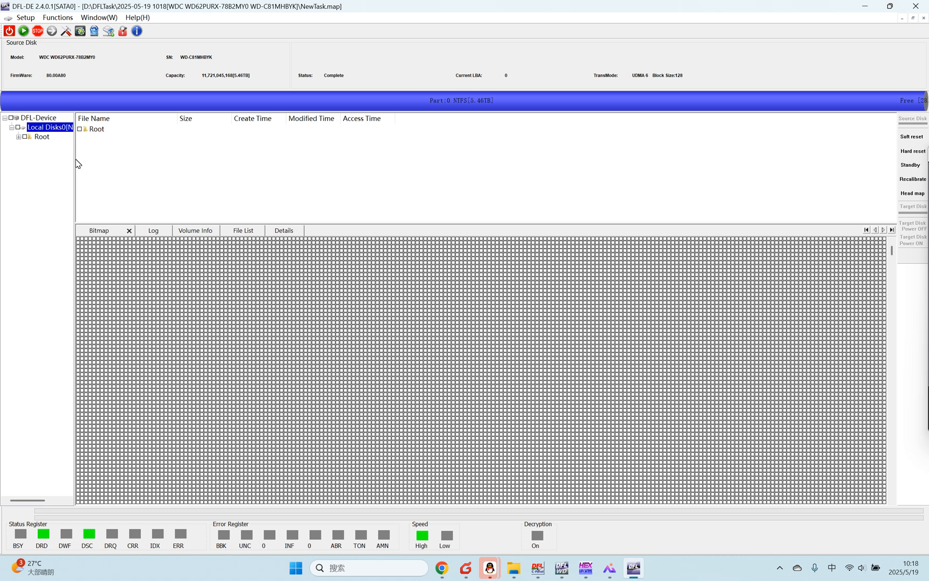
pyautogui.moveTo(75, 159); pyautogui.dragTo(97, 158)
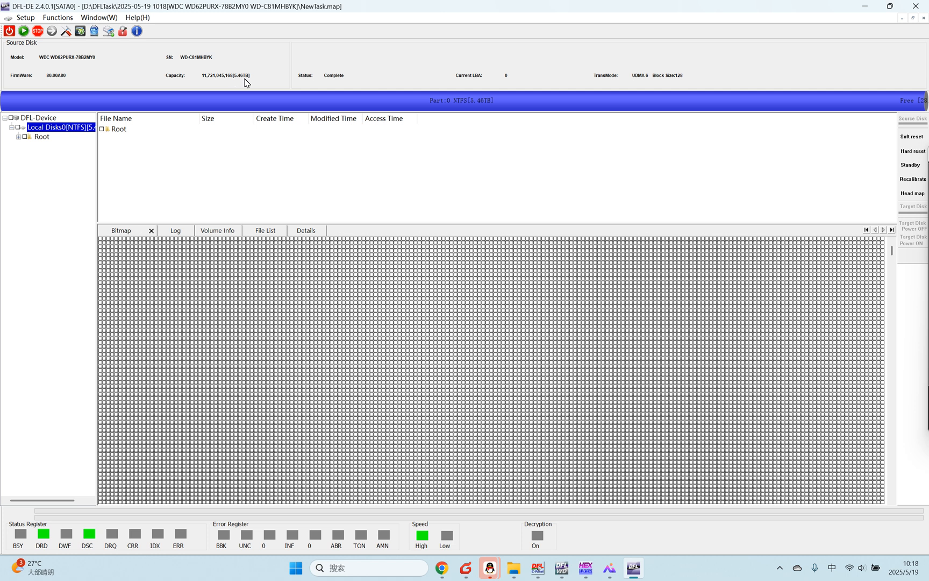
pyautogui.click(42, 137)
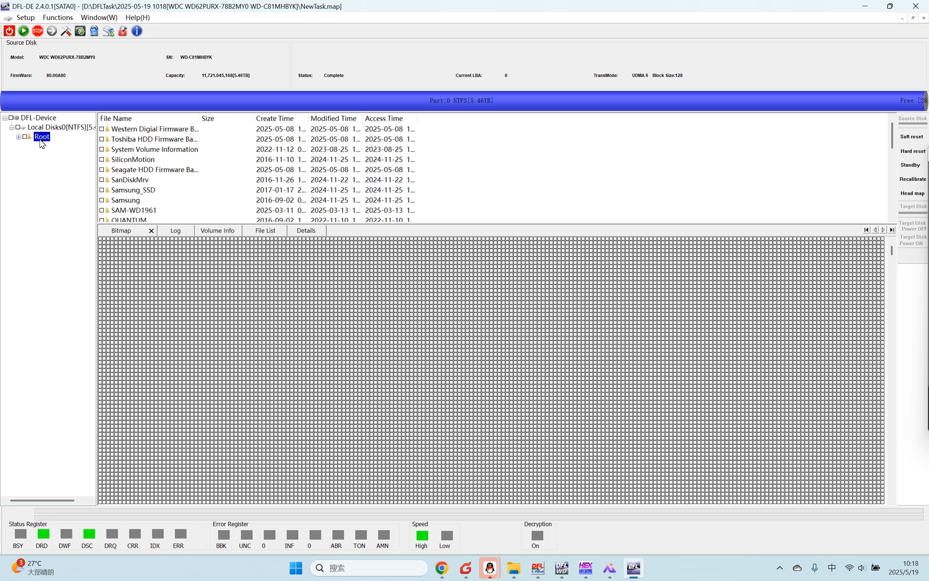
pyautogui.doubleClick(42, 137)
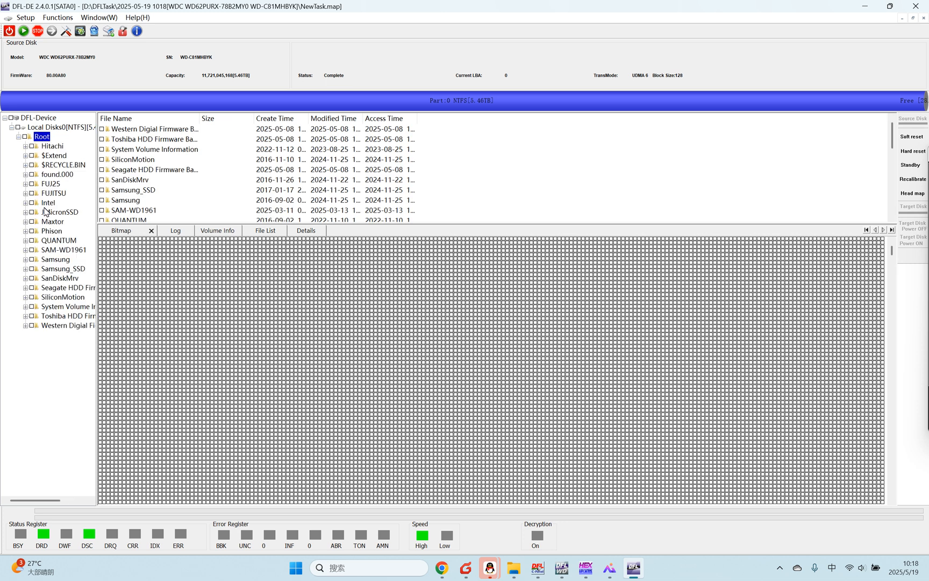
pyautogui.moveTo(96, 207); pyautogui.dragTo(132, 207)
pyautogui.click(69, 250)
pyautogui.click(67, 242)
pyautogui.click(60, 233)
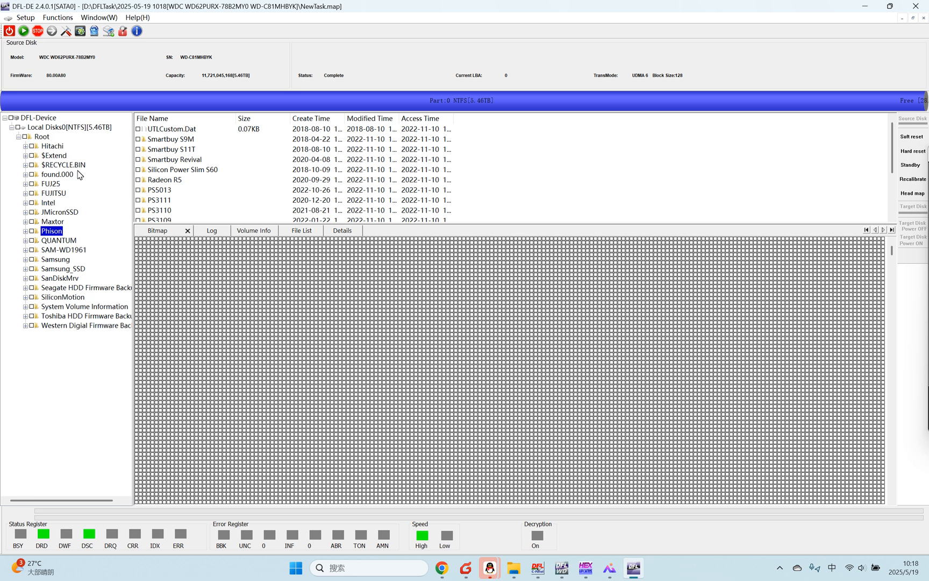
pyautogui.rightClick(33, 232)
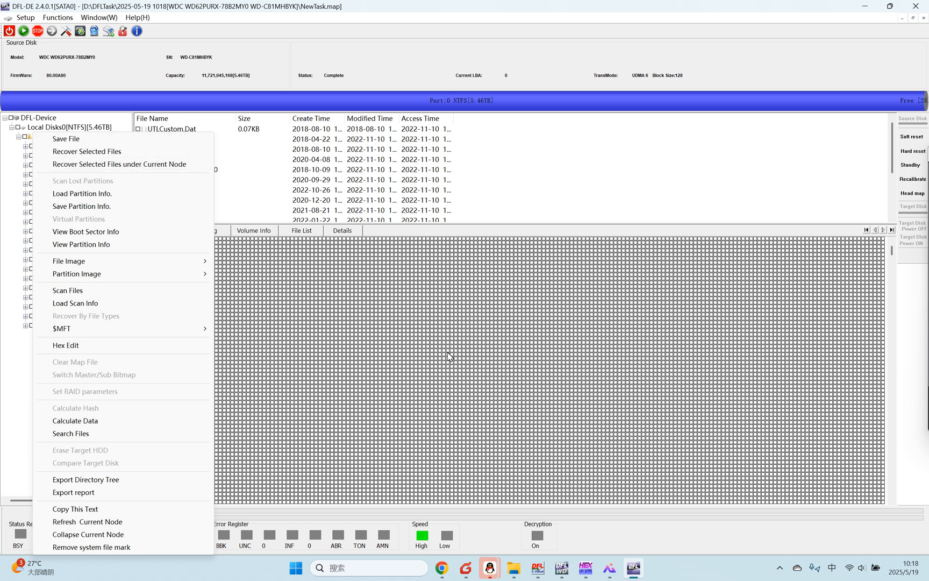
pyautogui.click(366, 324)
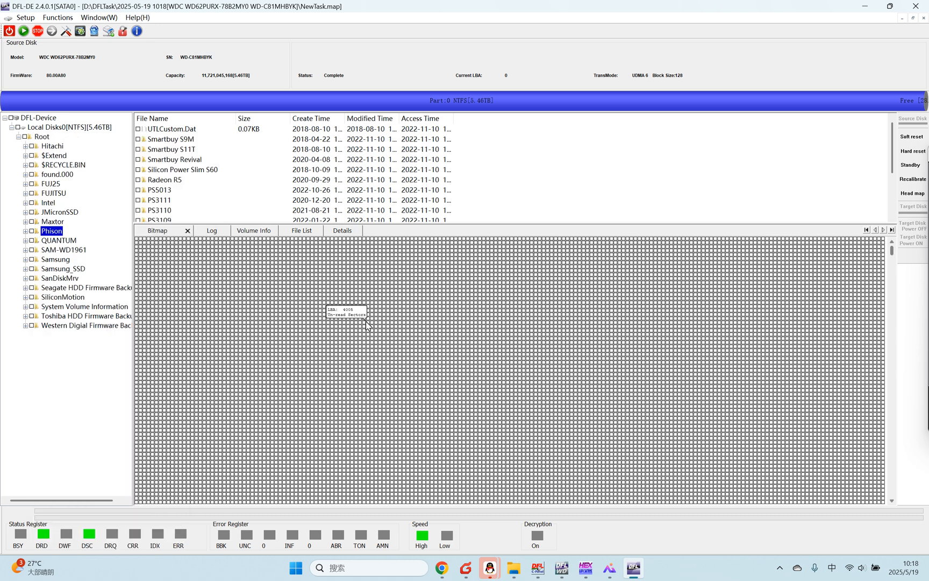